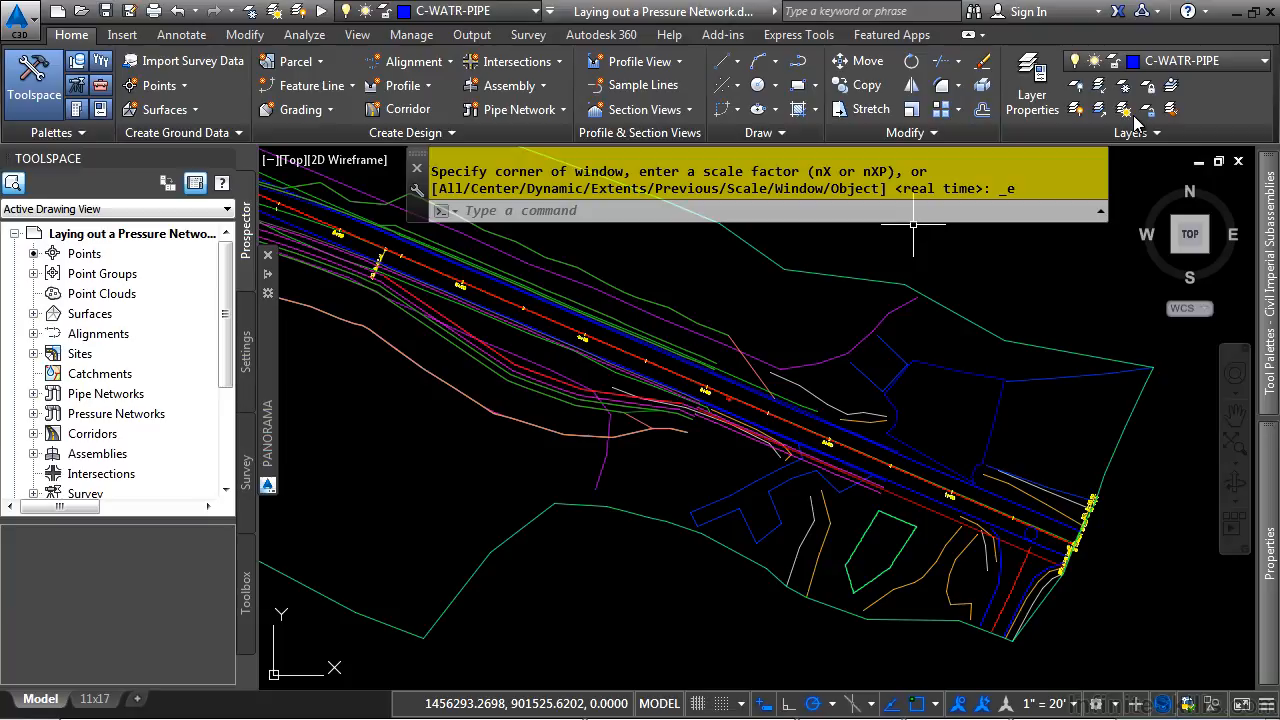
- Freeze the layers C-ROAD-CORR-BYPASS-1, C-ROAD-TEXT-Bypass 1 and C-ROAD-ASSM-OFFS by picking their objects along the bypass
left_click(1123, 85)
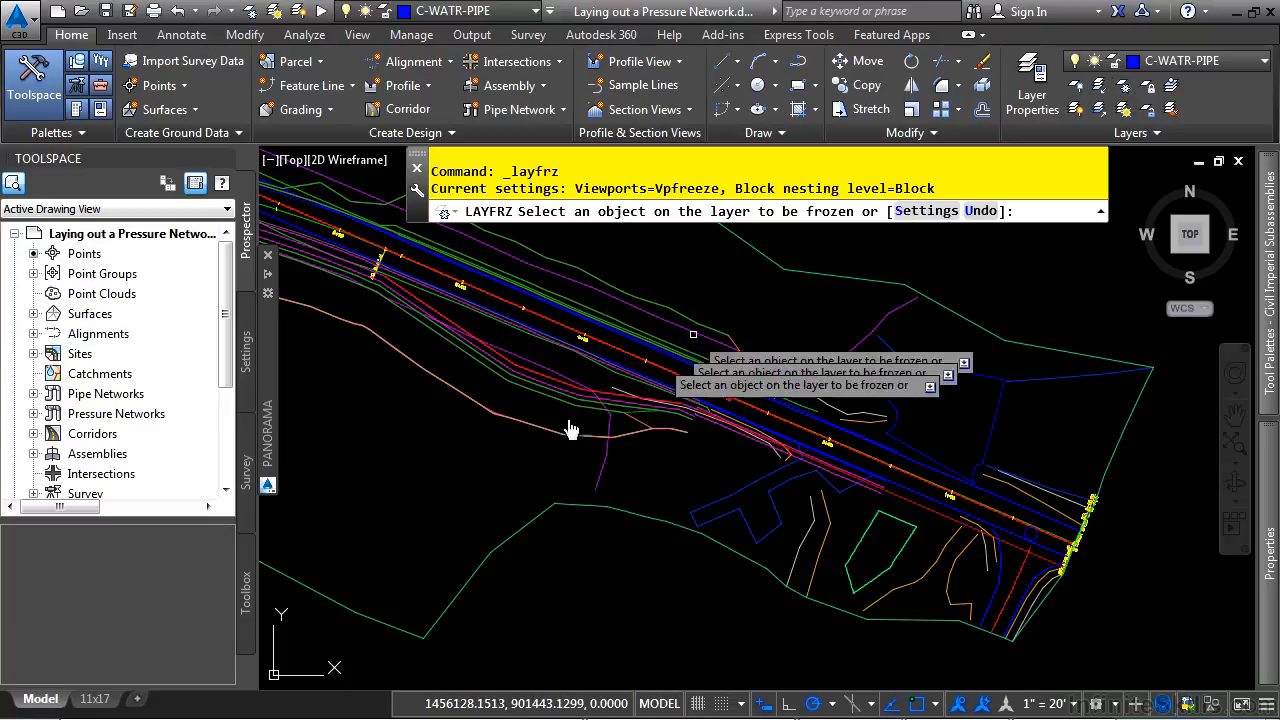
left_click(396, 357)
scroll(431, 386, "up", 3)
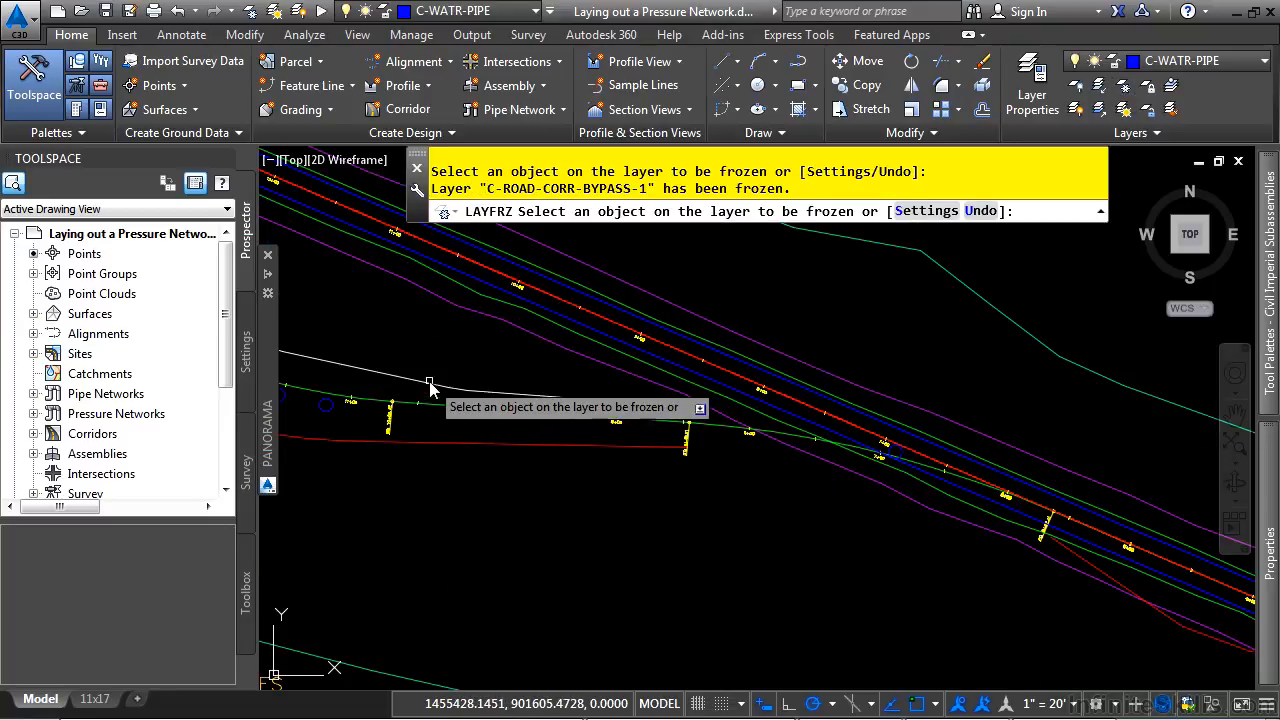
left_click(397, 420)
left_click(395, 420)
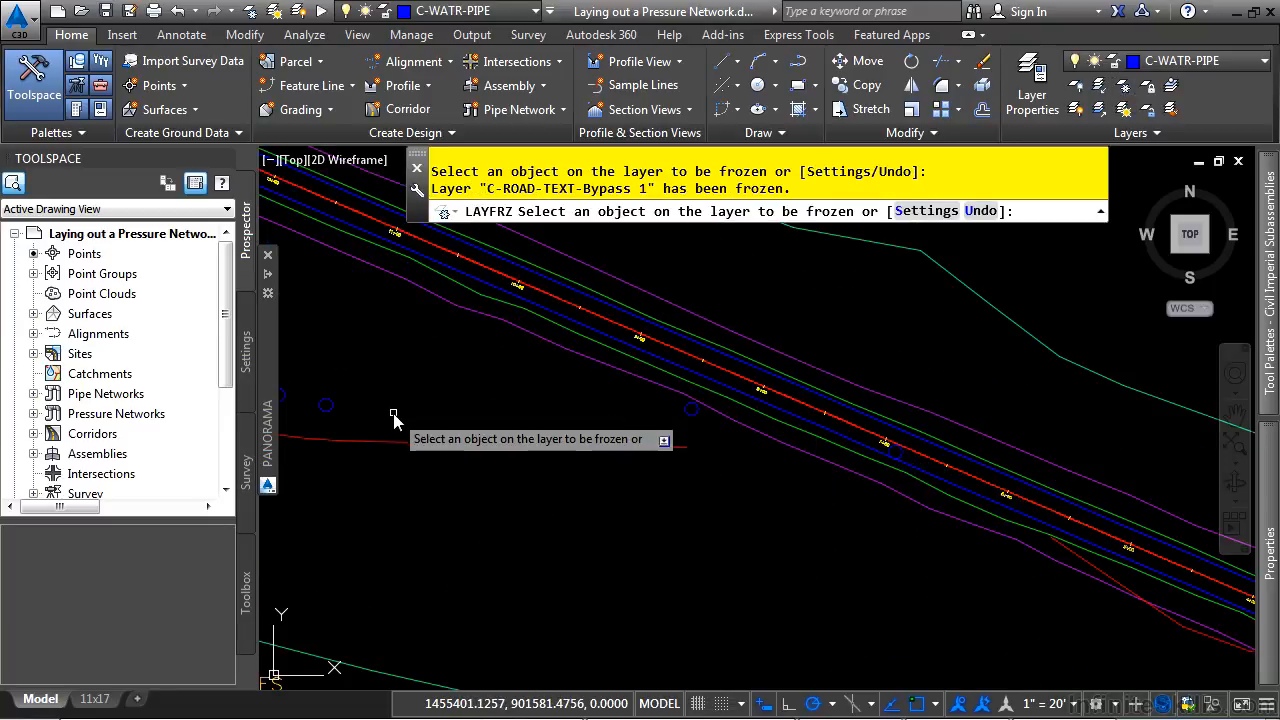
left_click(400, 433)
scroll(643, 378, "down", 3)
key("Escape")
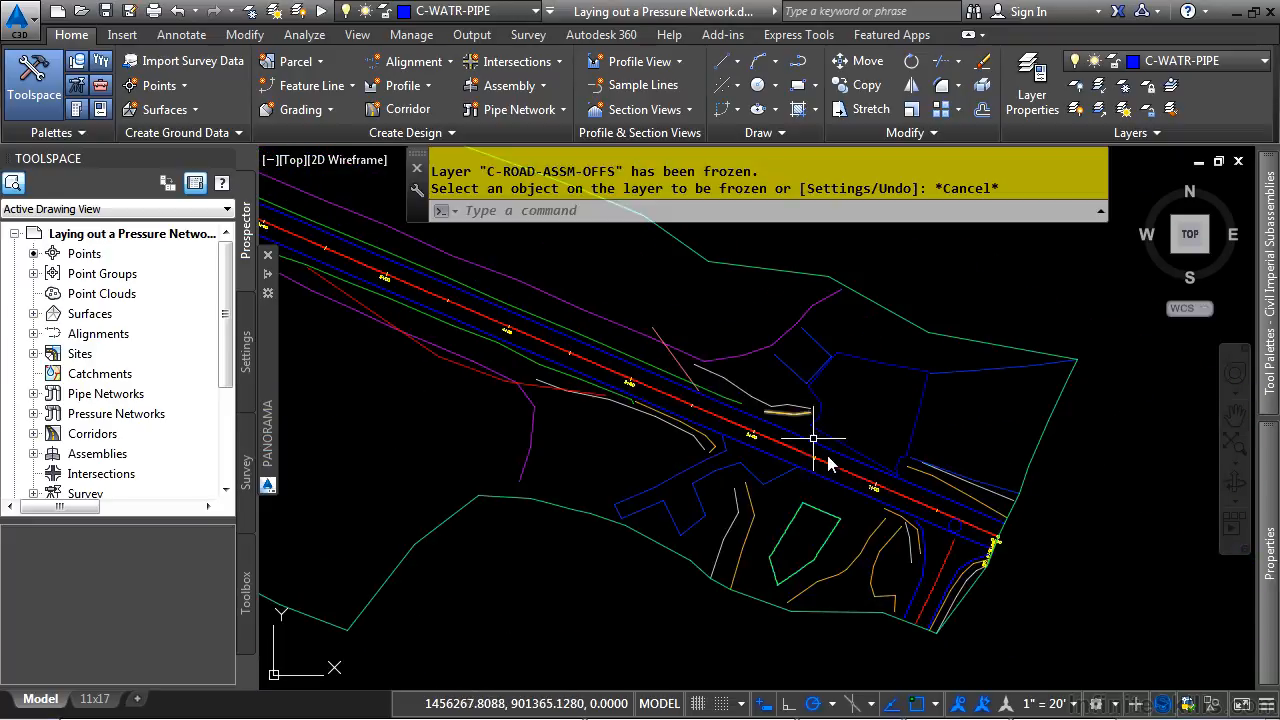
- Start a new pressure network, name it Proposed Waterline and use the Water parts list
scroll(990, 545, "up", 4)
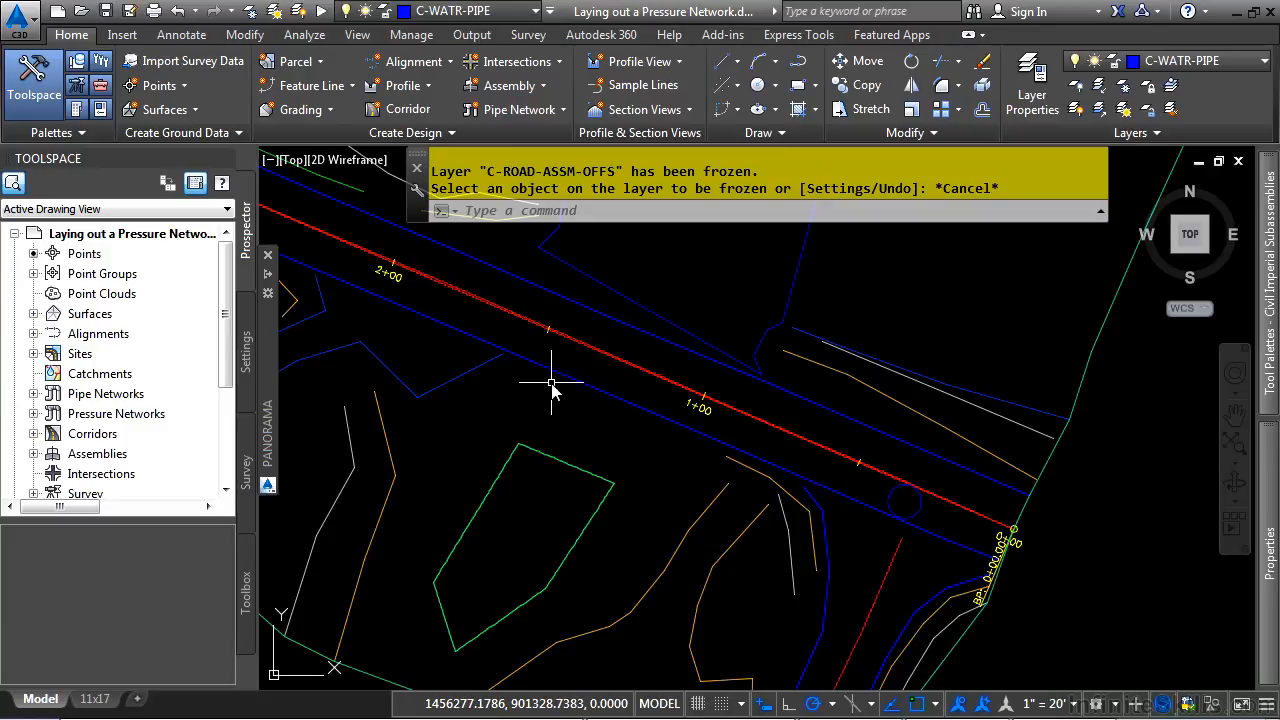
left_click(533, 111)
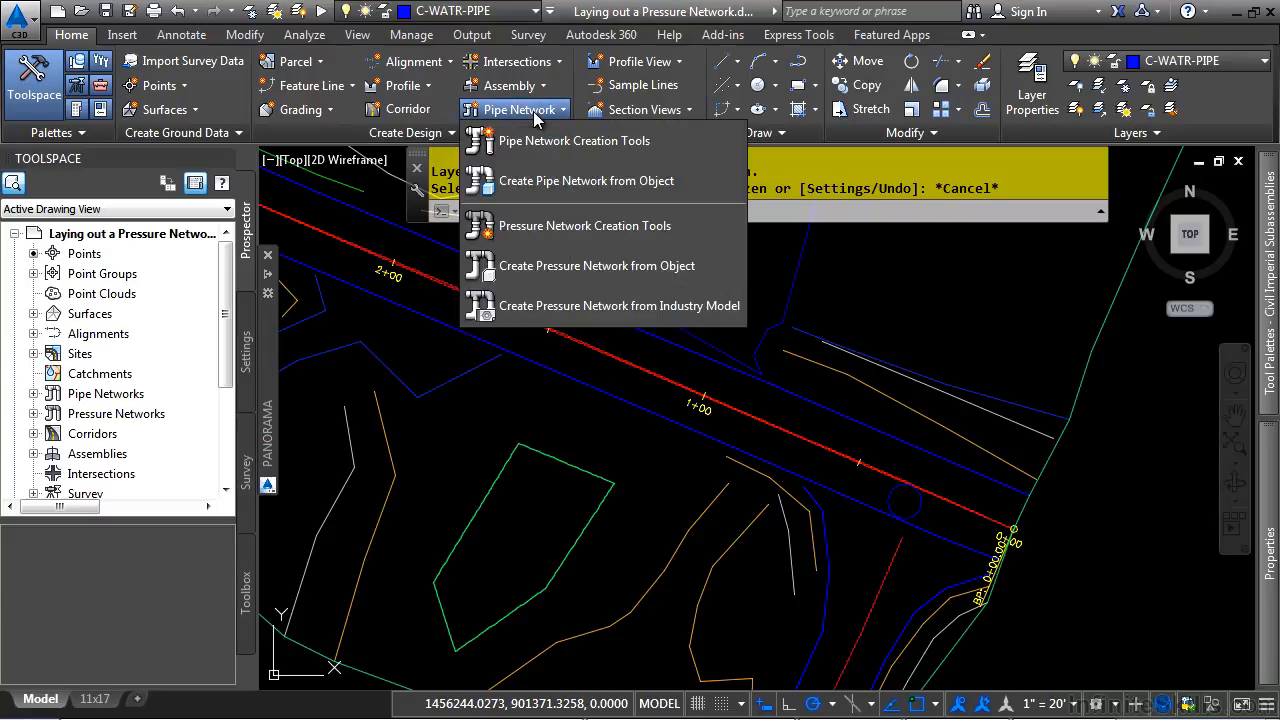
left_click(601, 233)
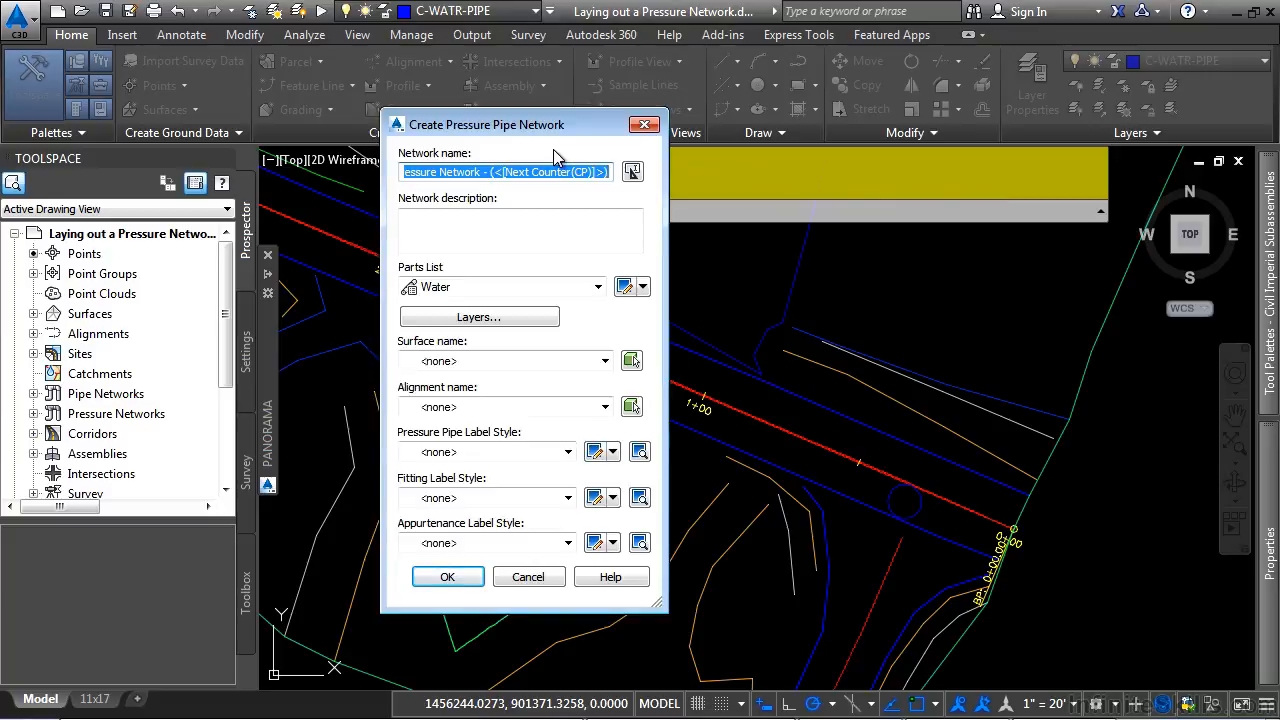
type("Proposed Waterline")
left_click(495, 280)
left_click(560, 286)
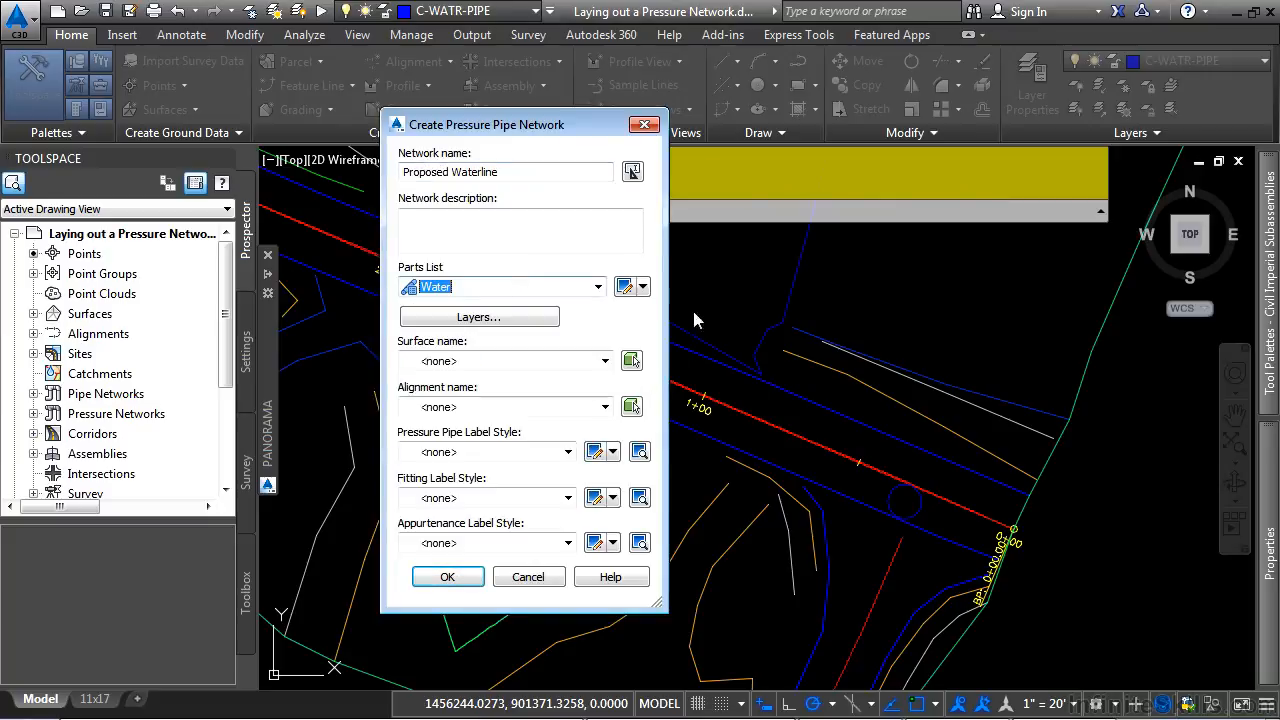
- Review the network's layer assignments, then create the network with surface FG and alignment Bypass 1
left_click(479, 316)
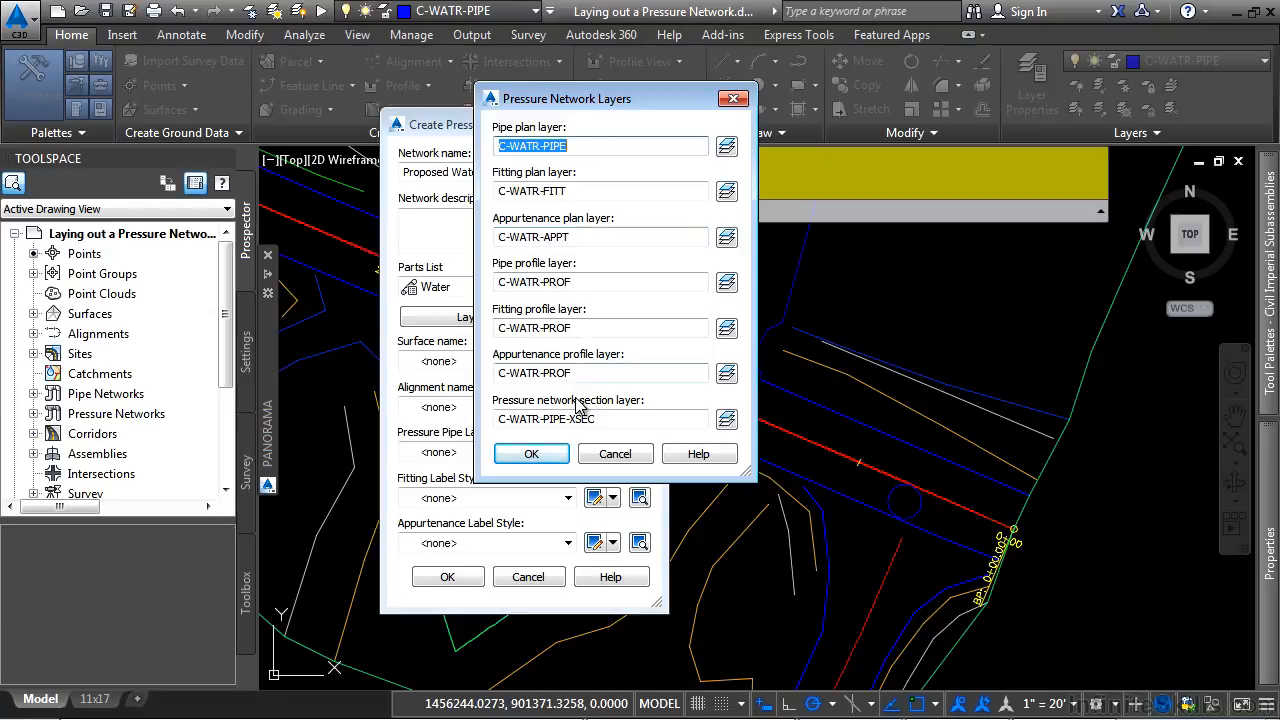
left_click(628, 455)
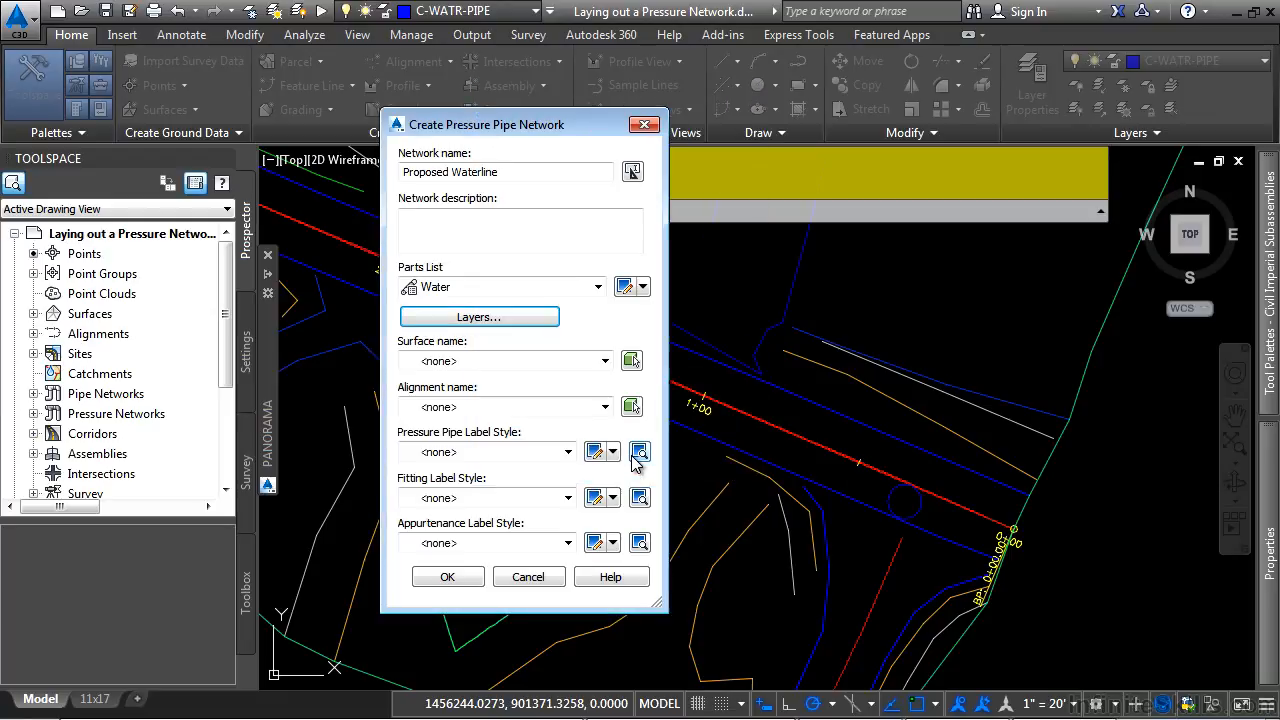
left_click(534, 366)
left_click(455, 446)
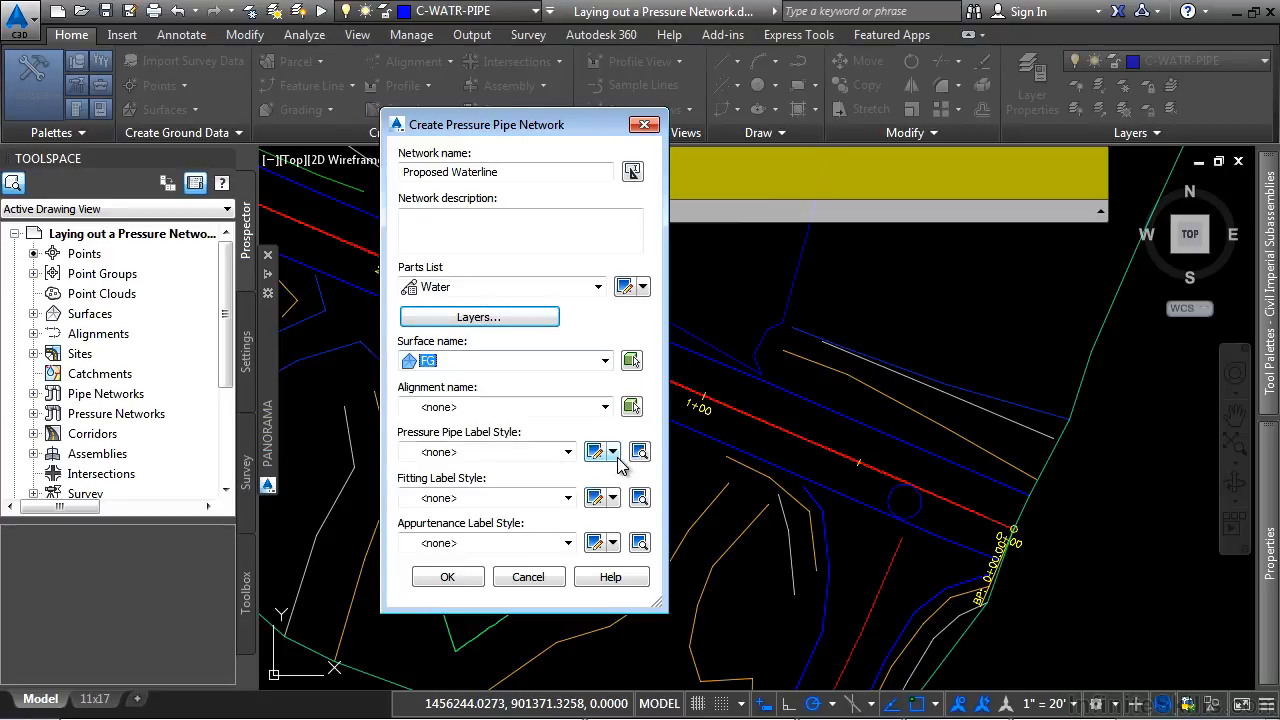
left_click(495, 407)
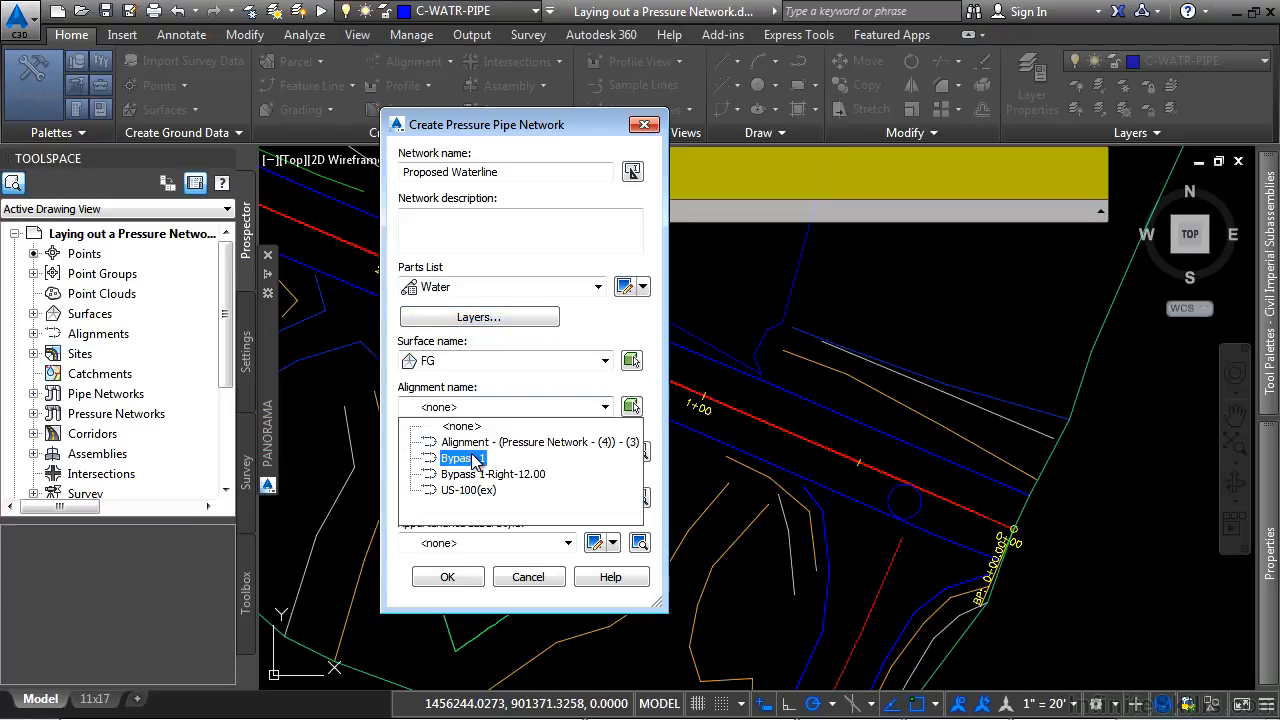
left_click(463, 458)
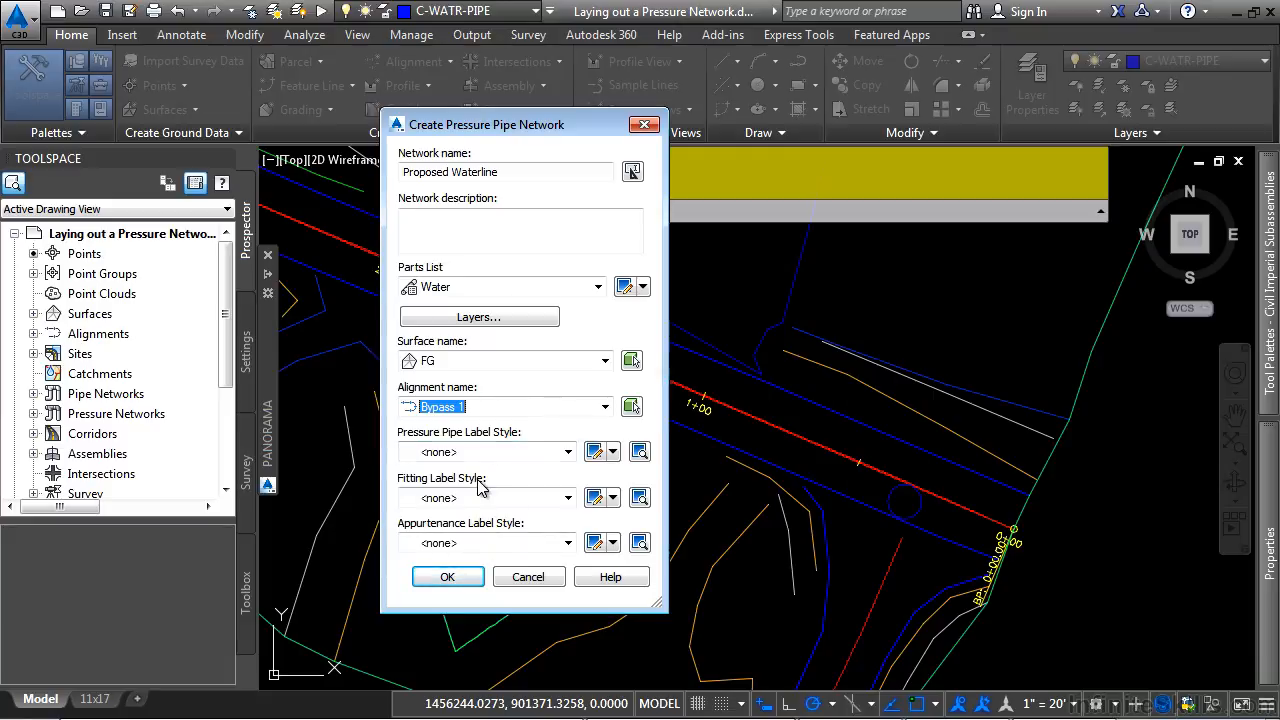
left_click(474, 584)
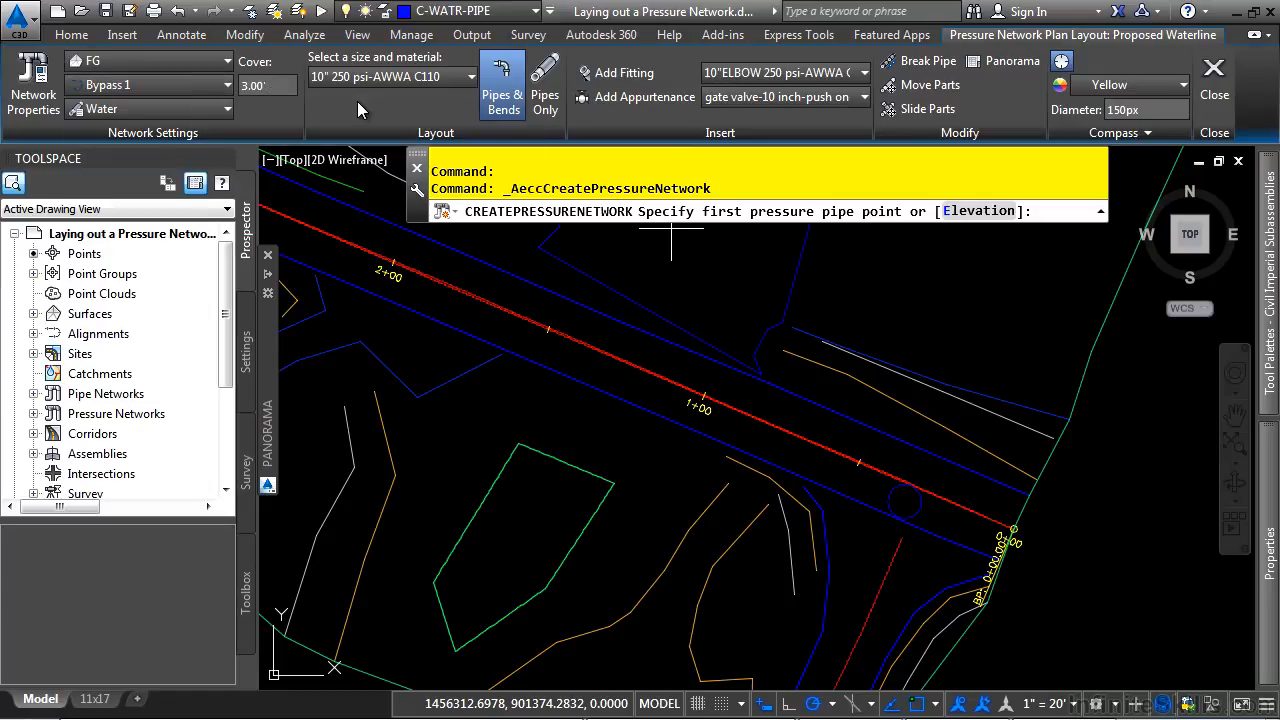
- Set the pressure network's cover depth to 5 feet
left_click(217, 63)
left_click(217, 63)
left_click(205, 85)
left_click(201, 85)
type("5")
key("Return")
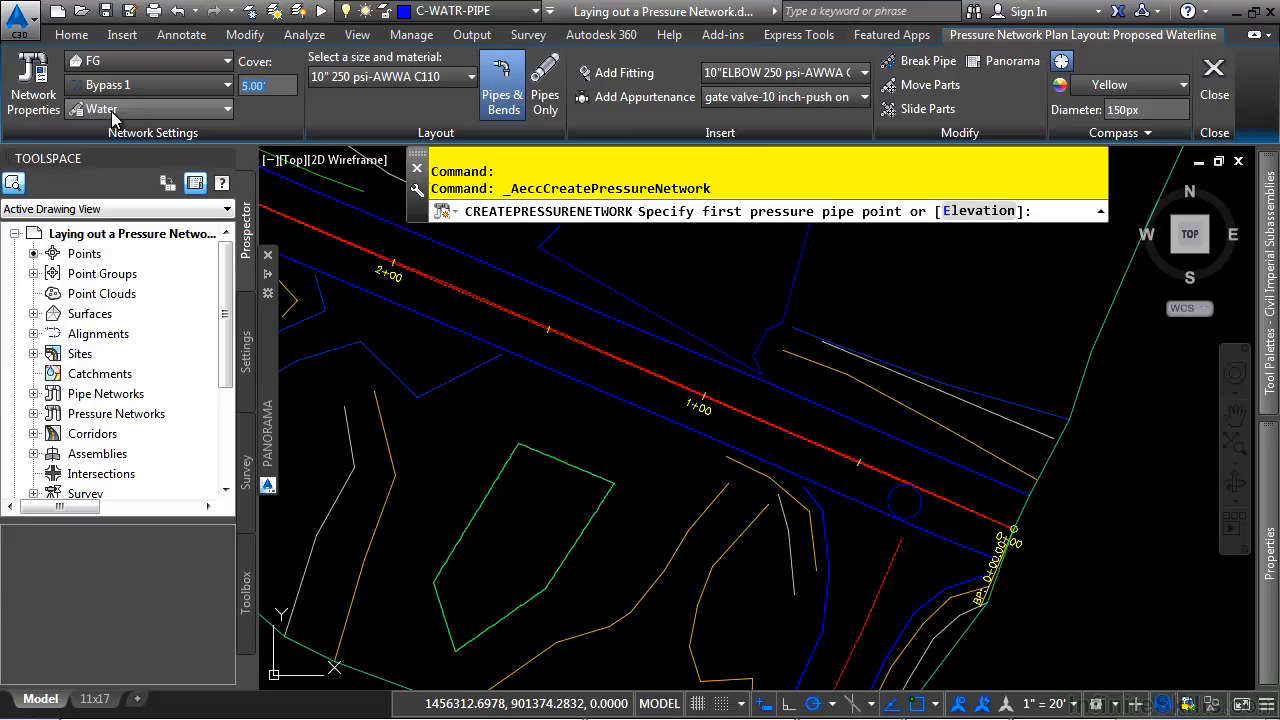
- Choose the 10" 250 psi-AWWA C110 pipe, the 10" elbow fitting and the 10-inch push-on gate valve for the layout
left_click(396, 81)
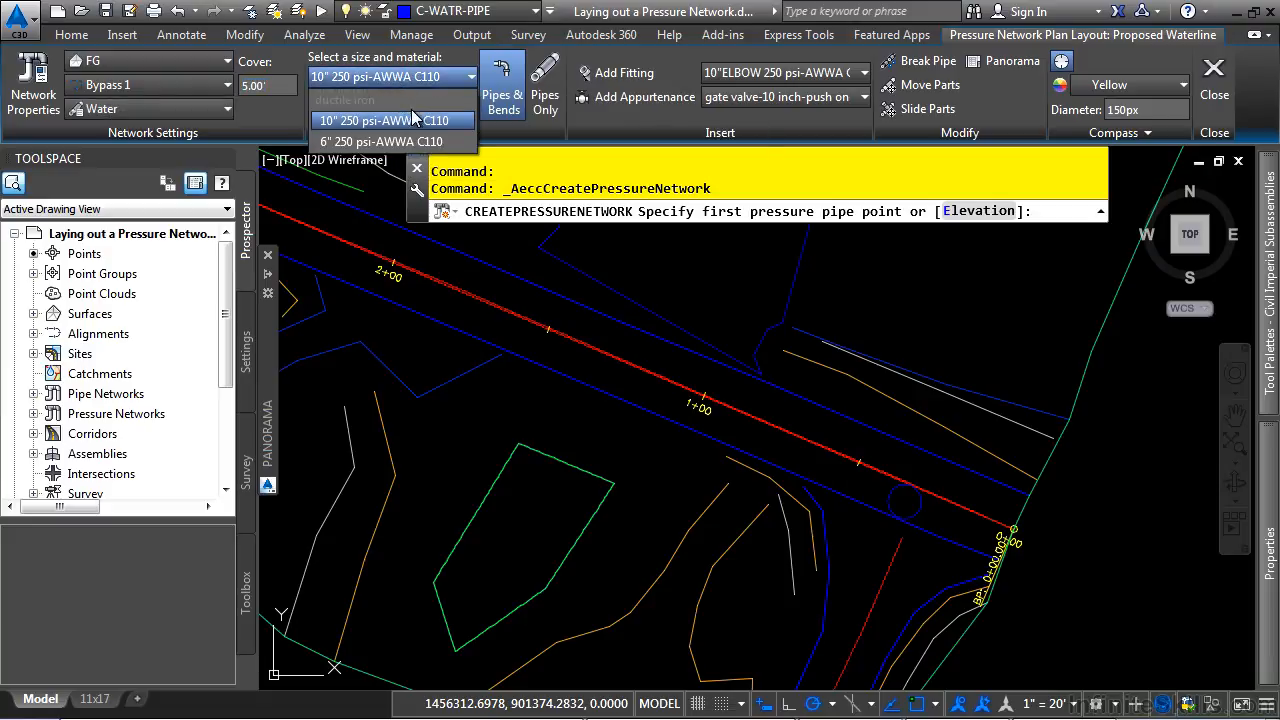
left_click(388, 124)
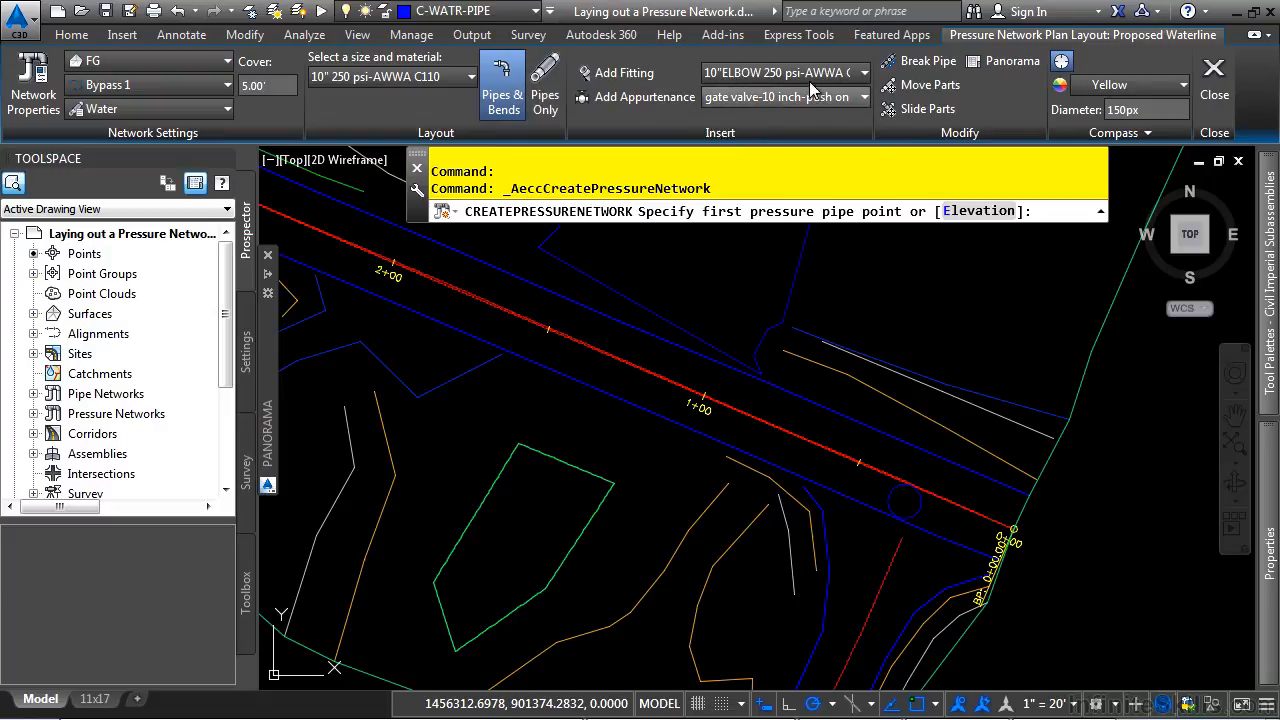
left_click(847, 77)
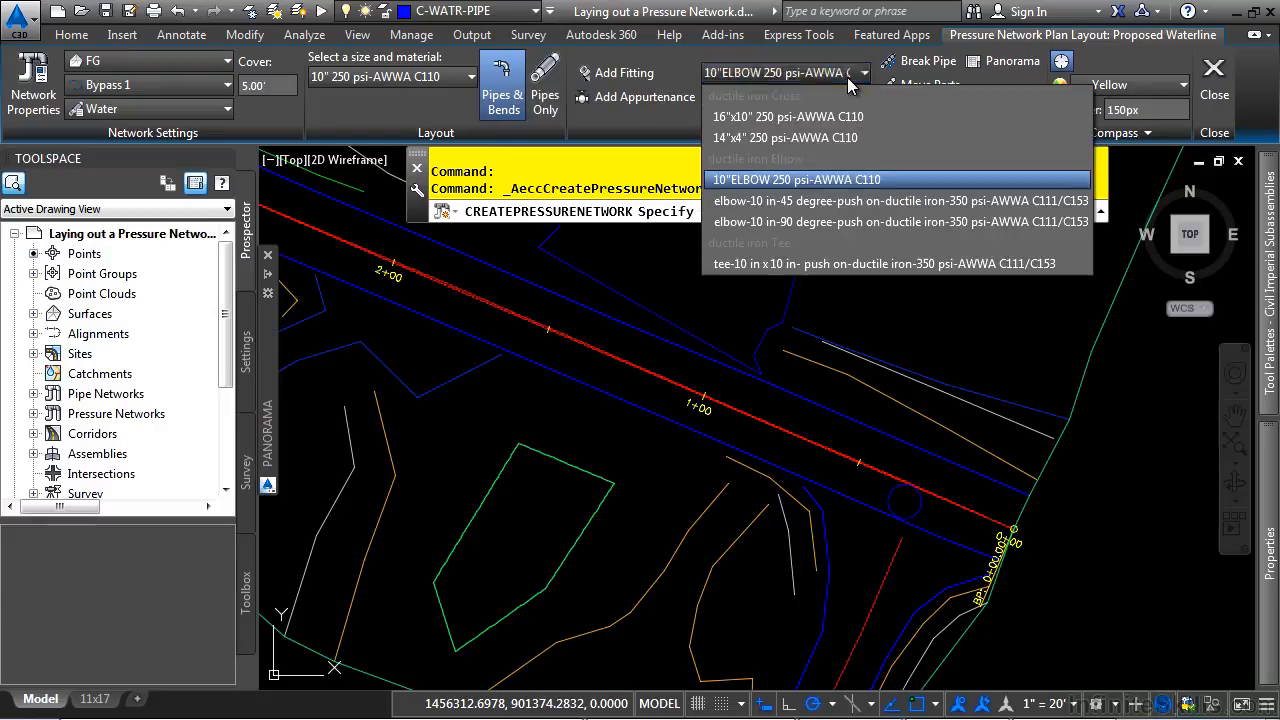
left_click(847, 77)
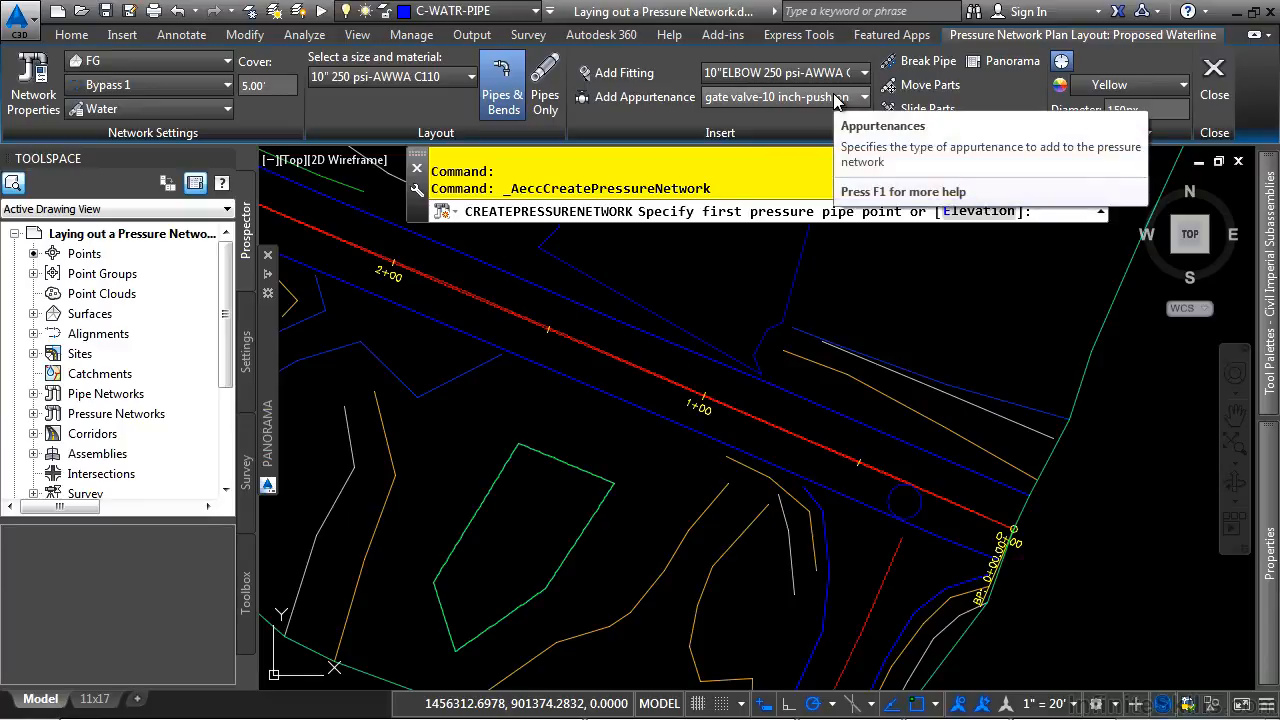
left_click(833, 93)
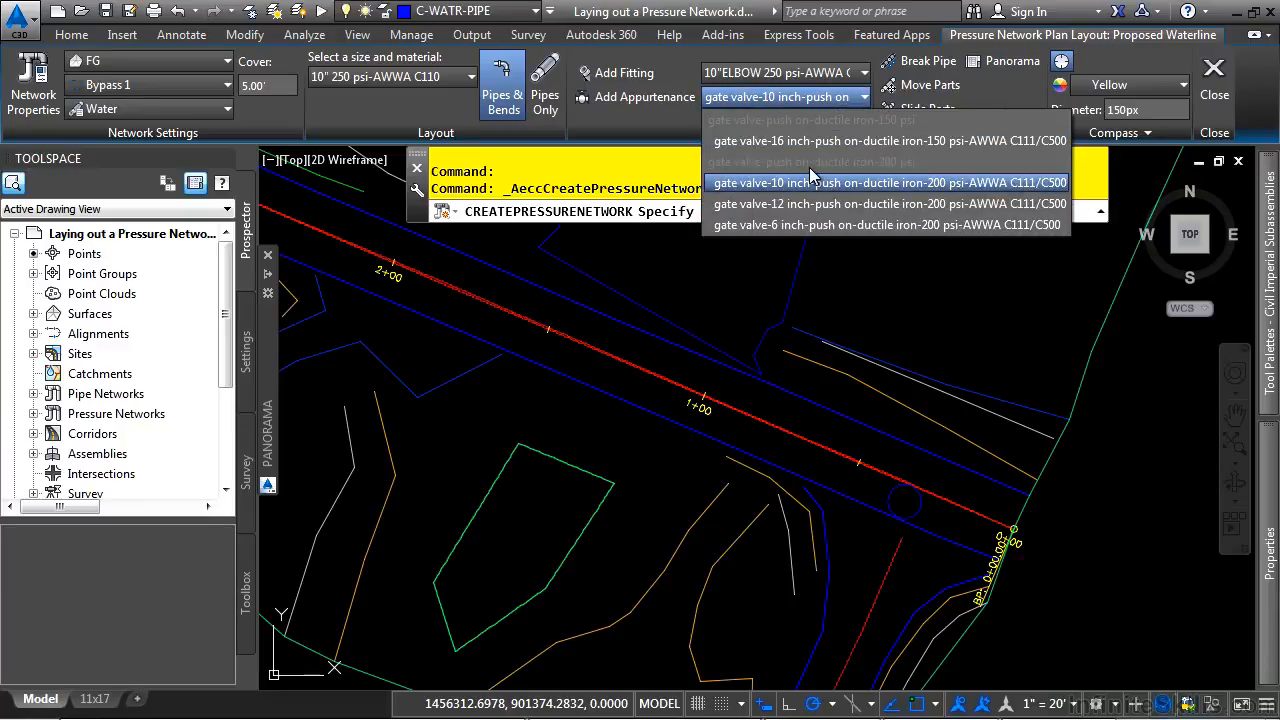
left_click(809, 172)
- Set the running object snap to Center without leaving the pipe layout command
left_click(934, 703)
left_click(953, 677)
left_click(801, 281)
left_click(475, 307)
key("Return")
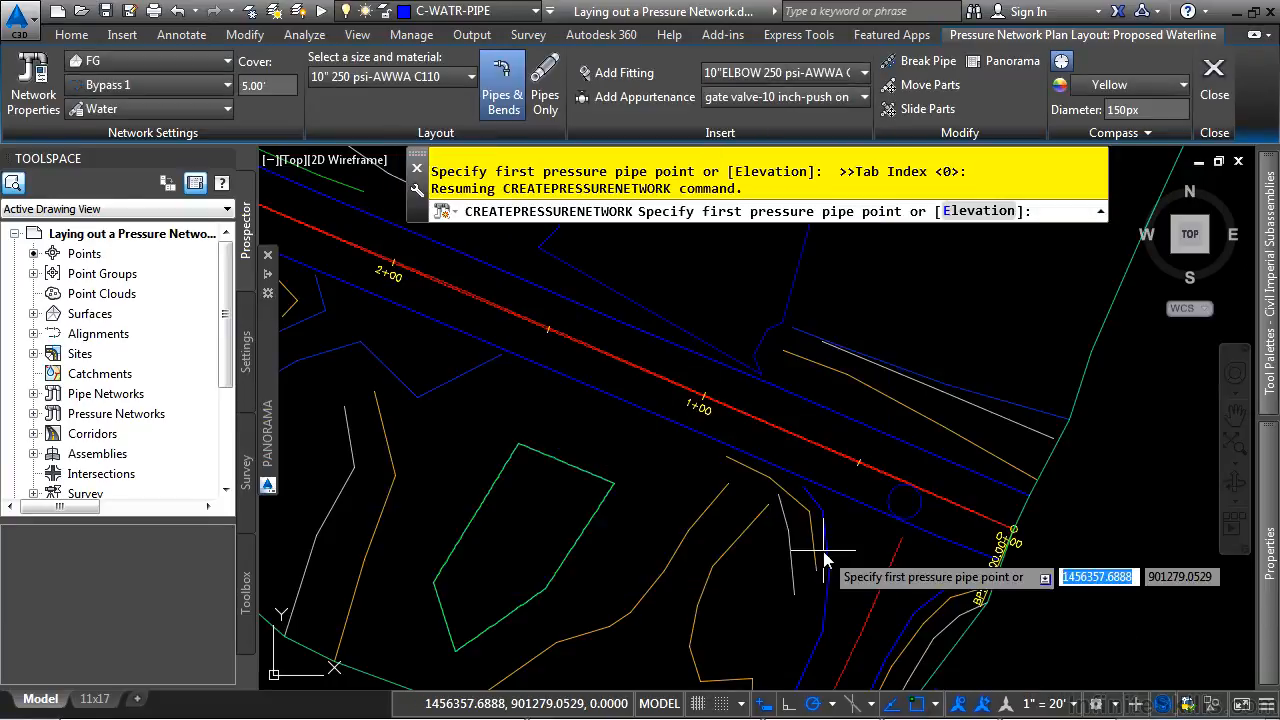
- Lay out the first pipe from the center of the circle near station 0+00 to the center of the circle near station 7+00
left_click(920, 525)
scroll(771, 660, "down", 2)
middle_click_drag(771, 660, 873, 608)
middle_click_drag(480, 550, 811, 581)
middle_click_drag(630, 550, 980, 586)
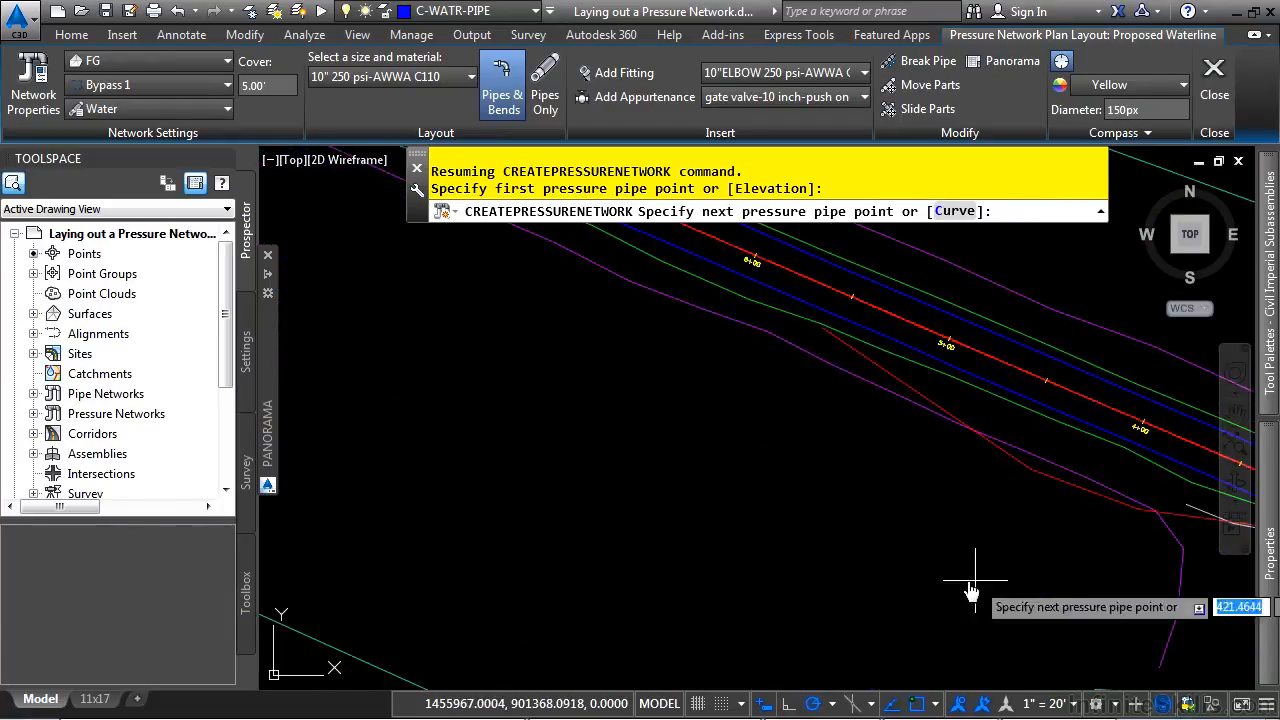
middle_click_drag(597, 226, 798, 512)
scroll(798, 510, "up", 5)
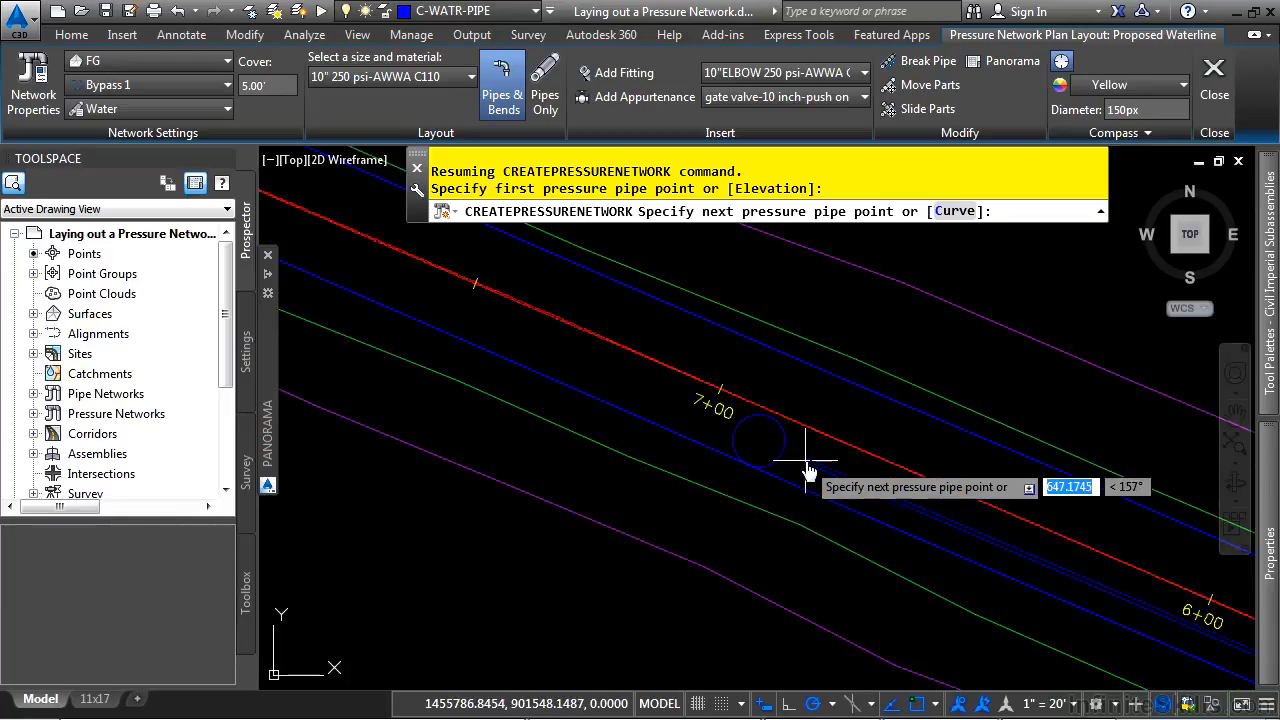
left_click(760, 445)
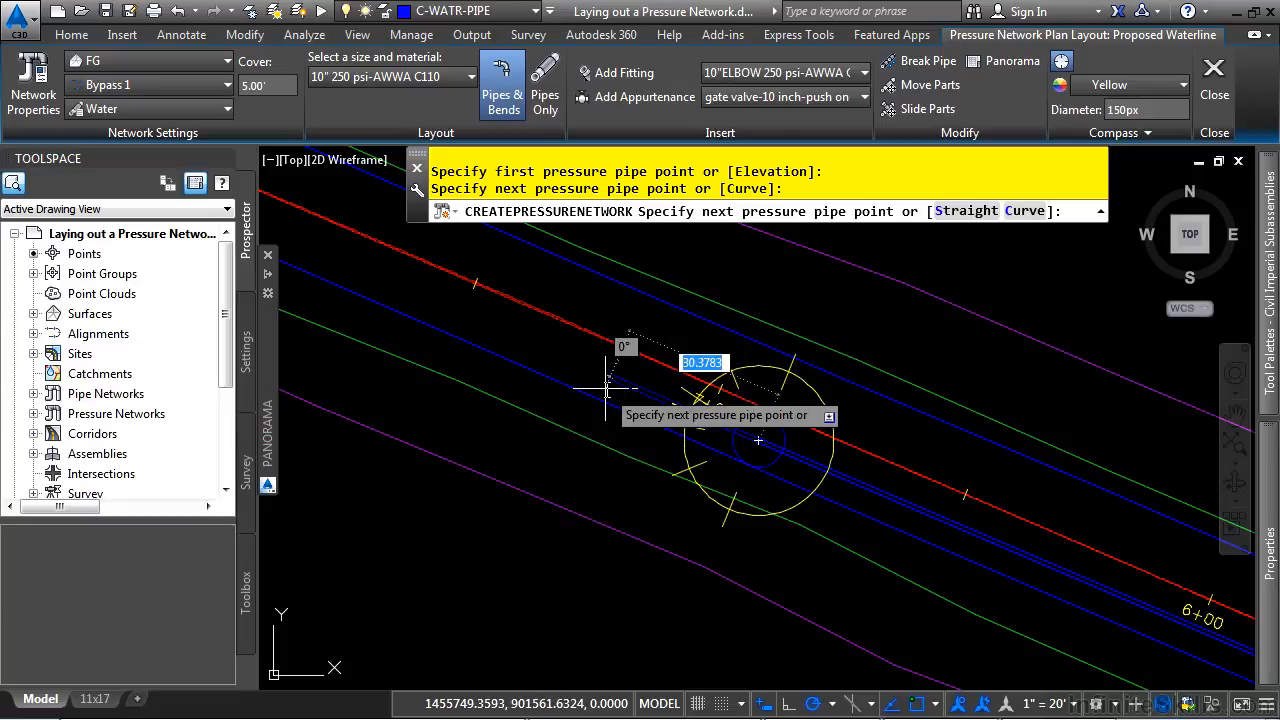
- Continue straight pipes through the next circle centers, up to the second of the two closely spaced circles southwest of station 11+00
scroll(686, 463, "down", 2)
middle_click_drag(686, 463, 818, 566)
scroll(766, 514, "up", 1)
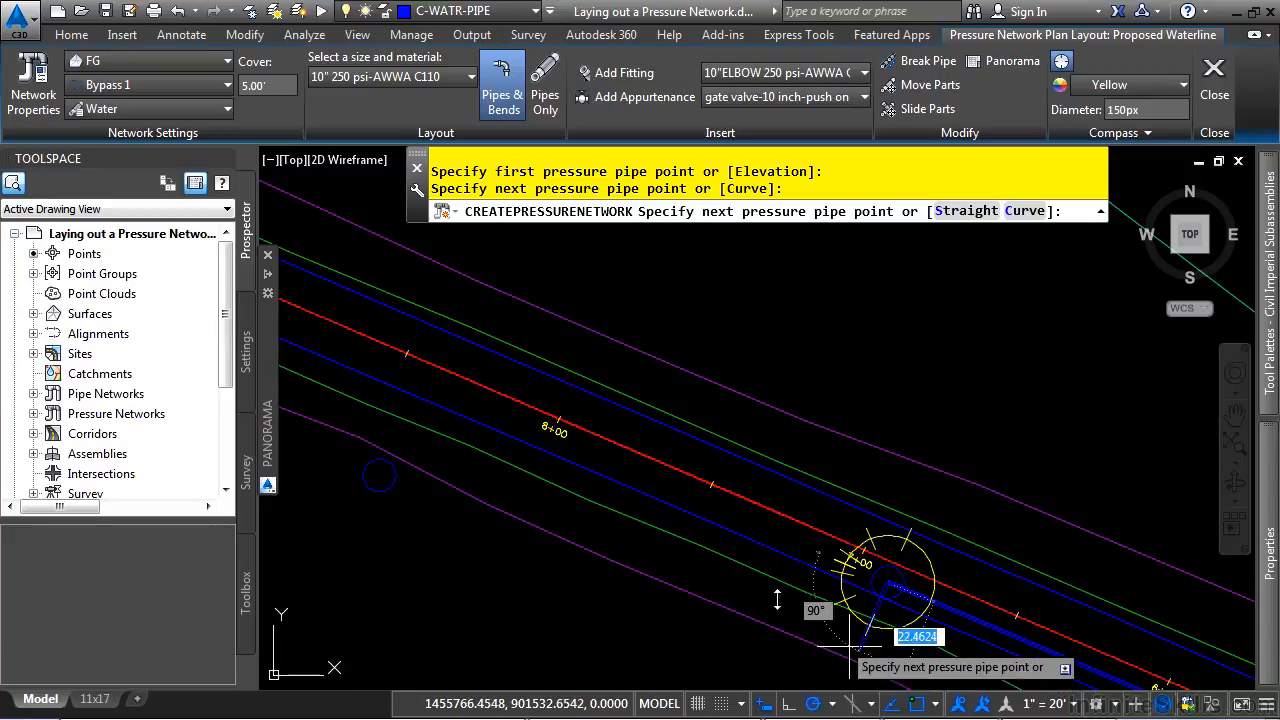
middle_click_drag(455, 532, 871, 569)
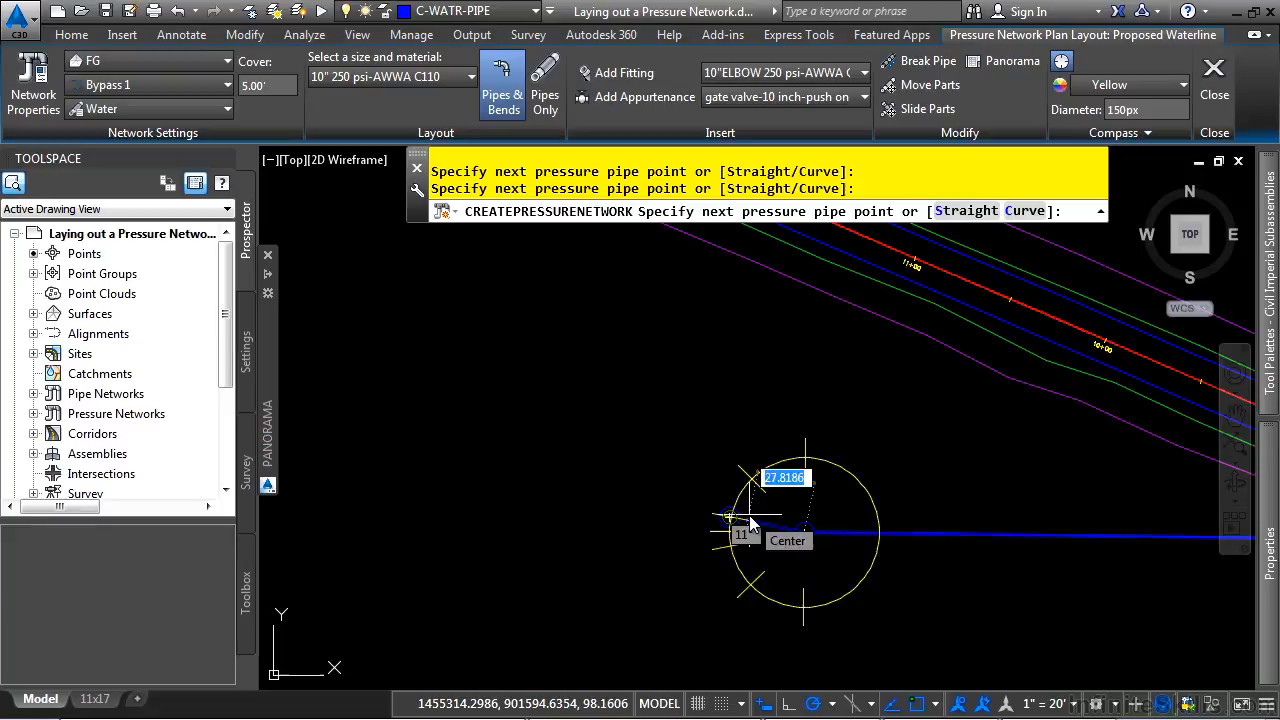
left_click(729, 517)
- Add a curved pipe from the last bend to the center of the next circle to the northwest
scroll(483, 414, "down", 1)
middle_click_drag(483, 414, 848, 564)
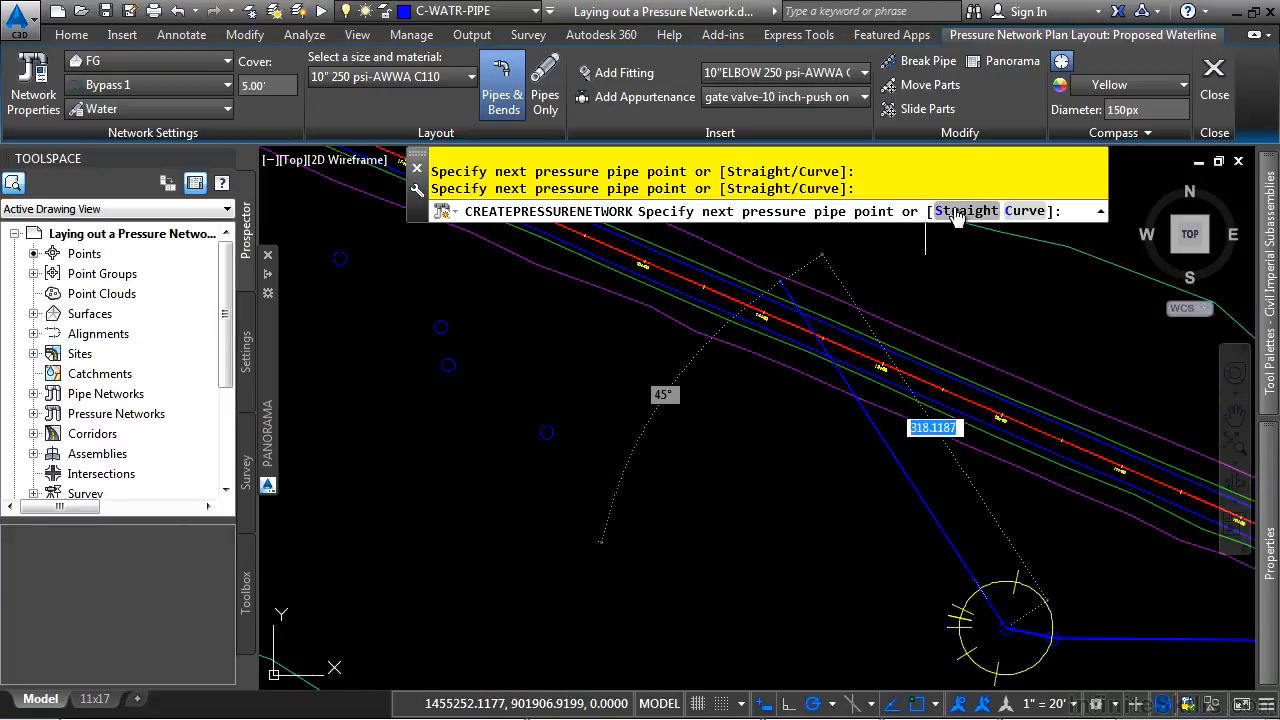
left_click(1035, 214)
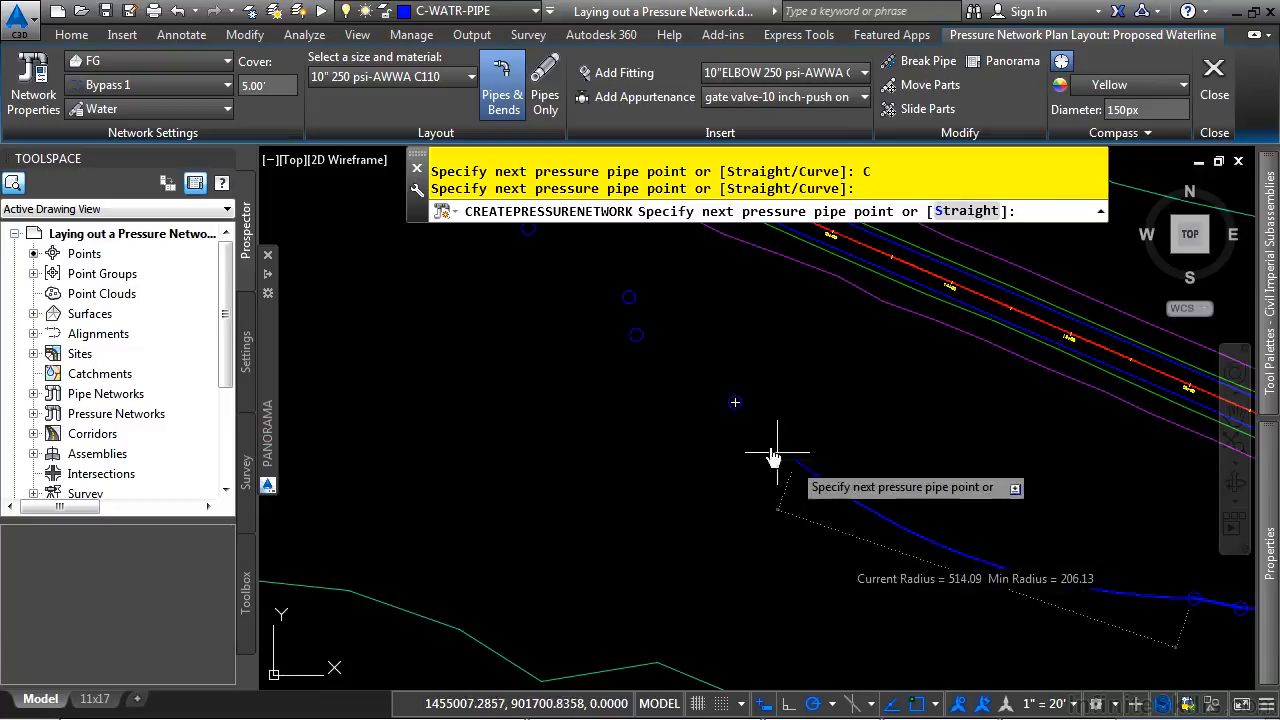
left_click(735, 402)
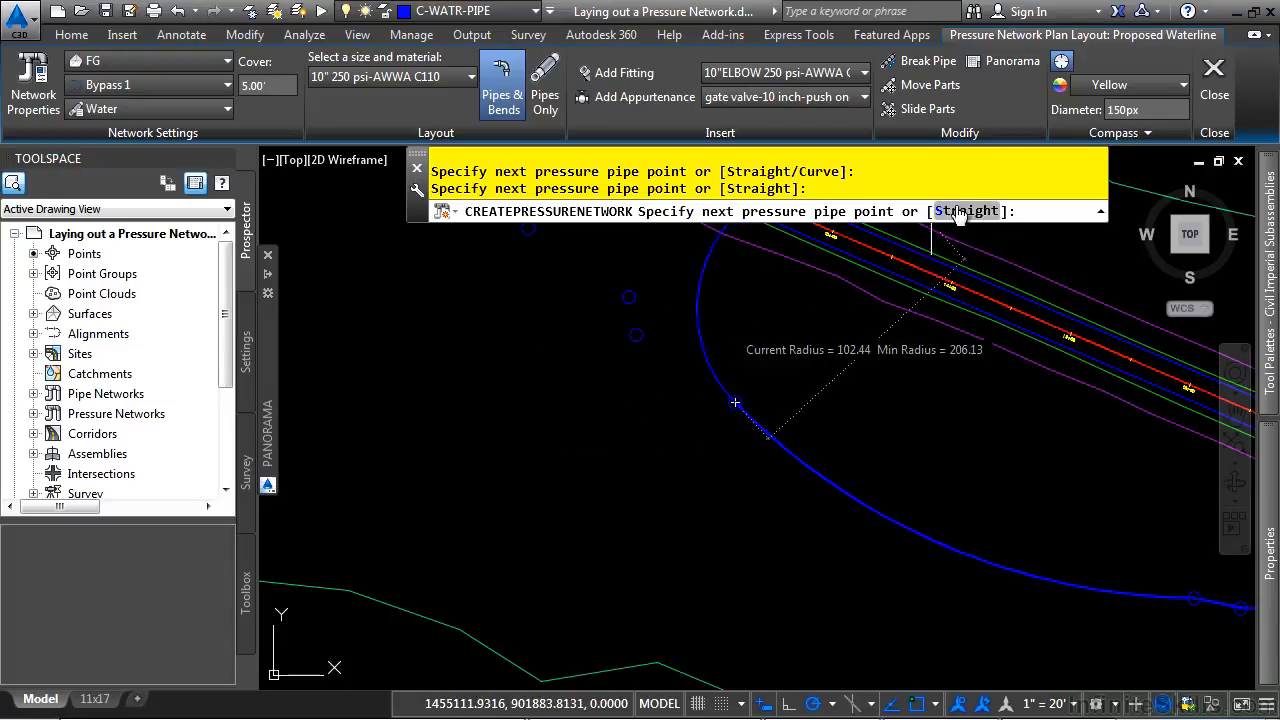
- Return to straight segments and route the pipe through the centers of the following circles
type("S")
key("Return")
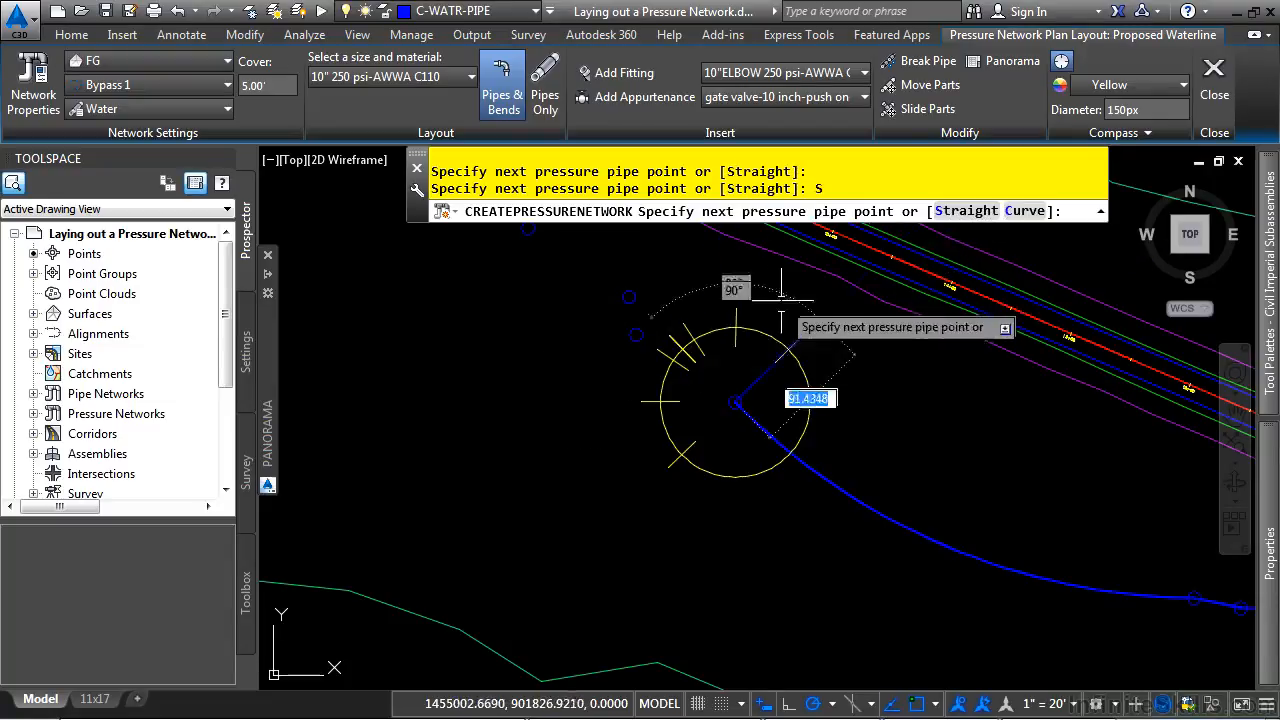
left_click(636, 333)
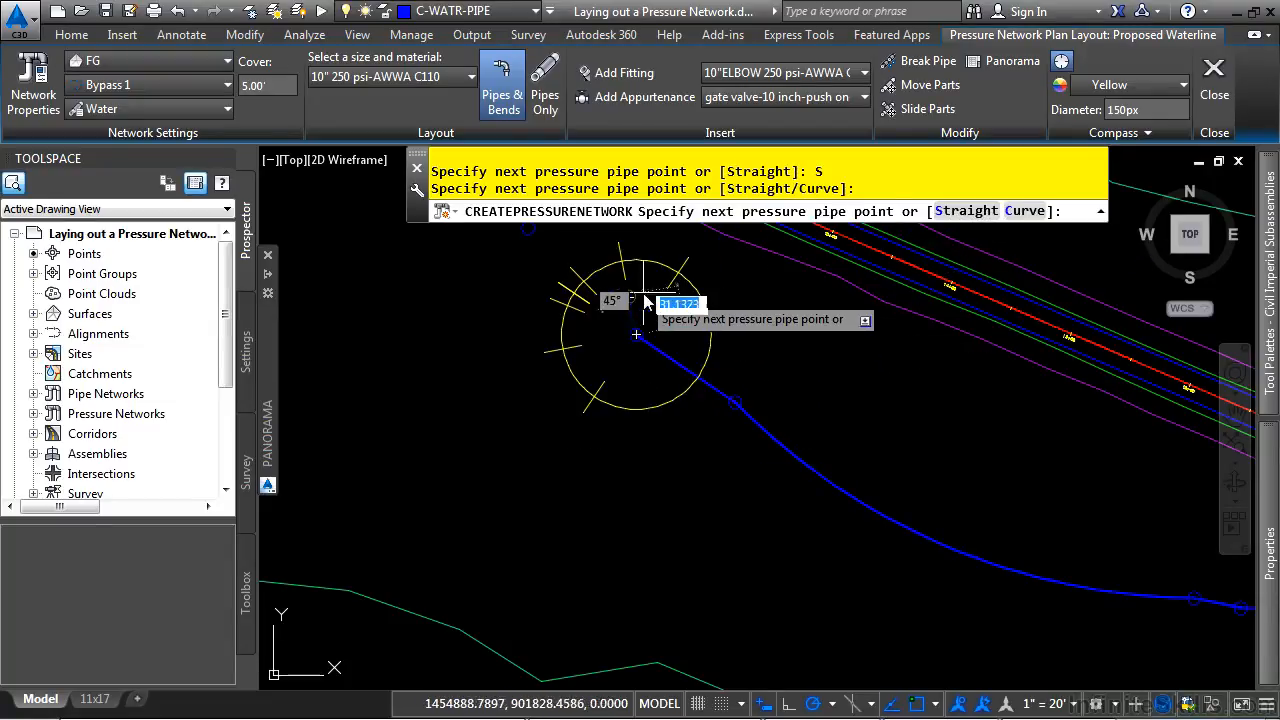
middle_click_drag(633, 300, 783, 507)
scroll(783, 507, "up", 2)
left_click(801, 486)
middle_click_drag(548, 318, 739, 512)
left_click(733, 510)
- Run the pipe to the last circle near station 23+00, then end with a 90° stub about 7.3 feet long toward the road centerline
middle_click_drag(655, 387, 806, 686)
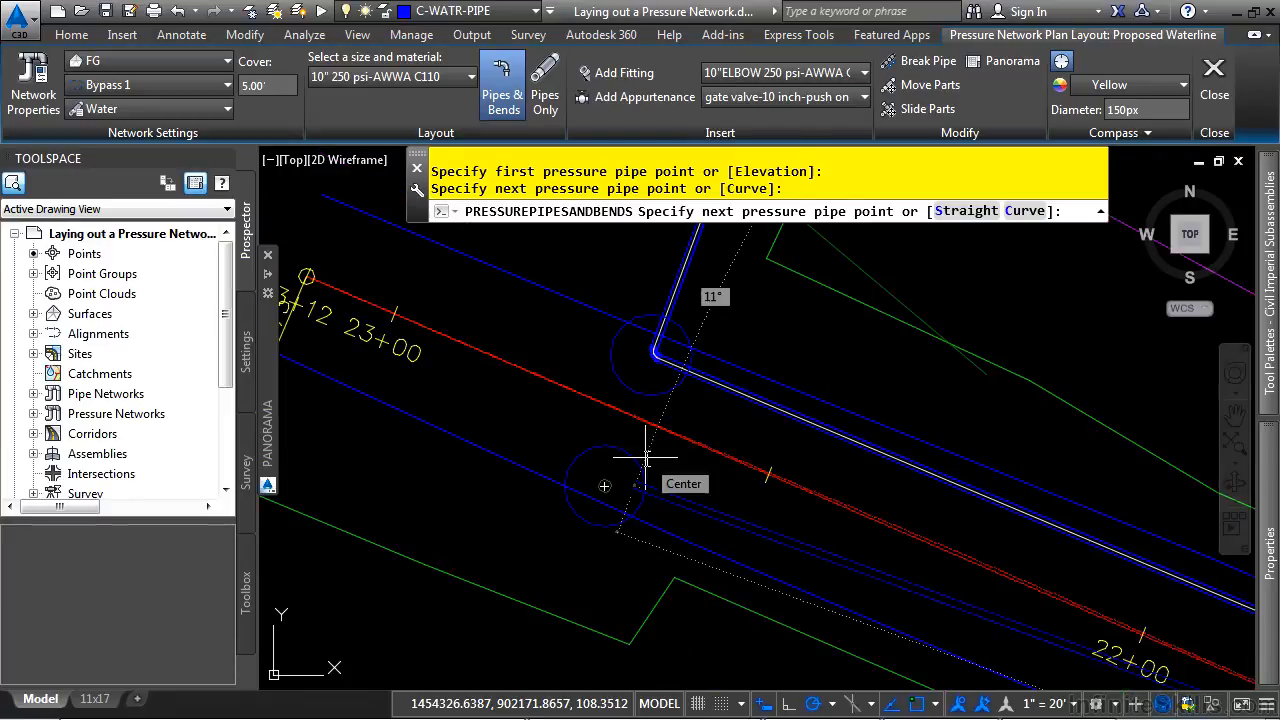
left_click(660, 466)
scroll(637, 430, "up", 3)
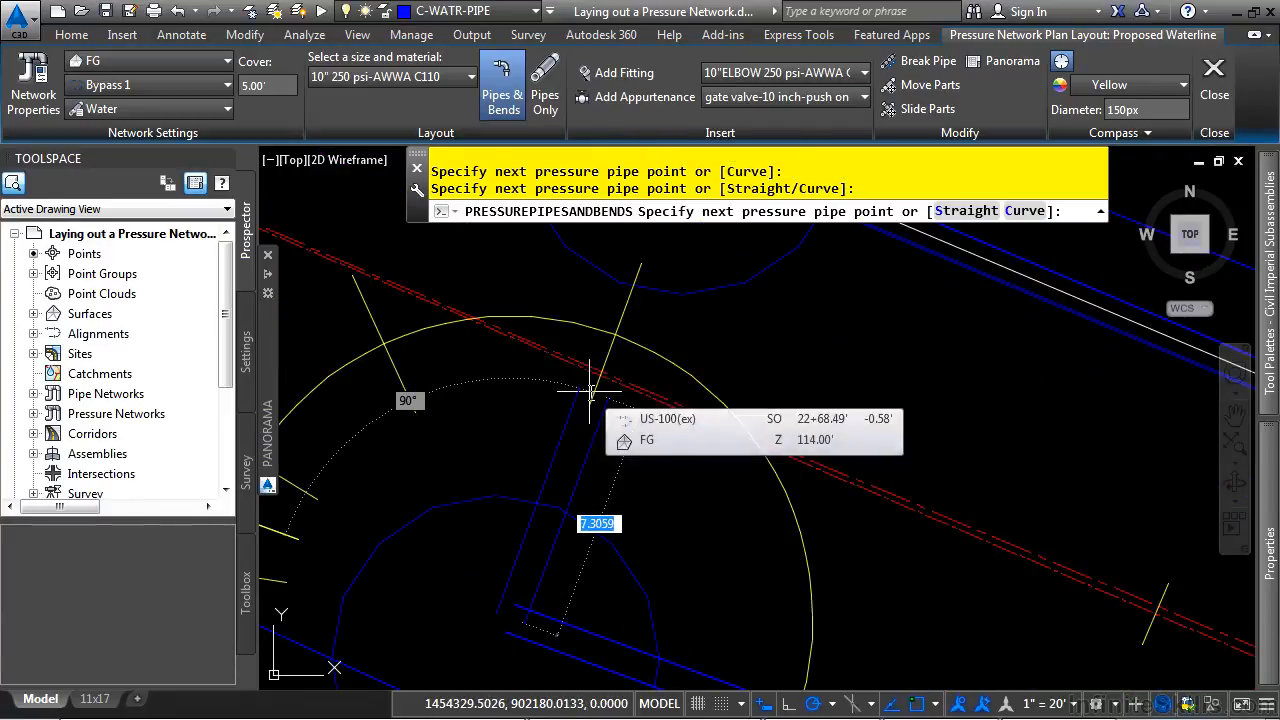
left_click(590, 392)
key("Escape")
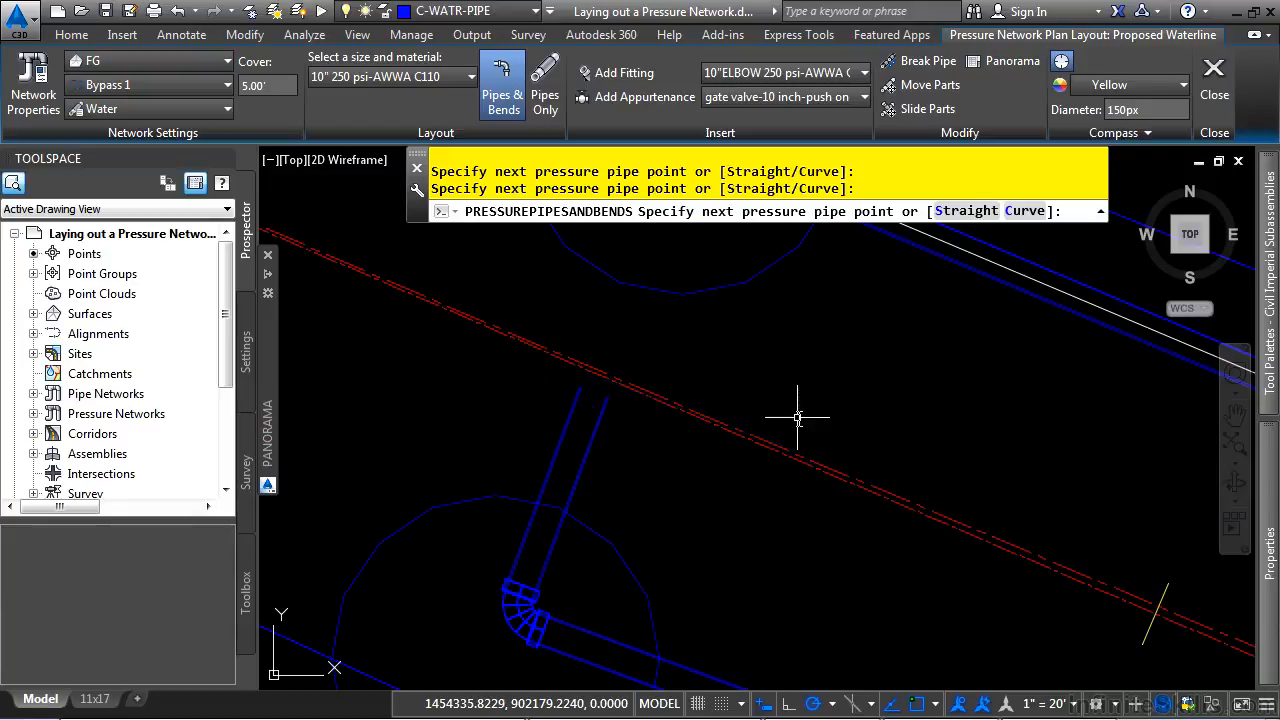
- Expand the Proposed Waterline pressure network in the drawing tree and examine the list of its pressure pipes
scroll(700, 410, "down", 3)
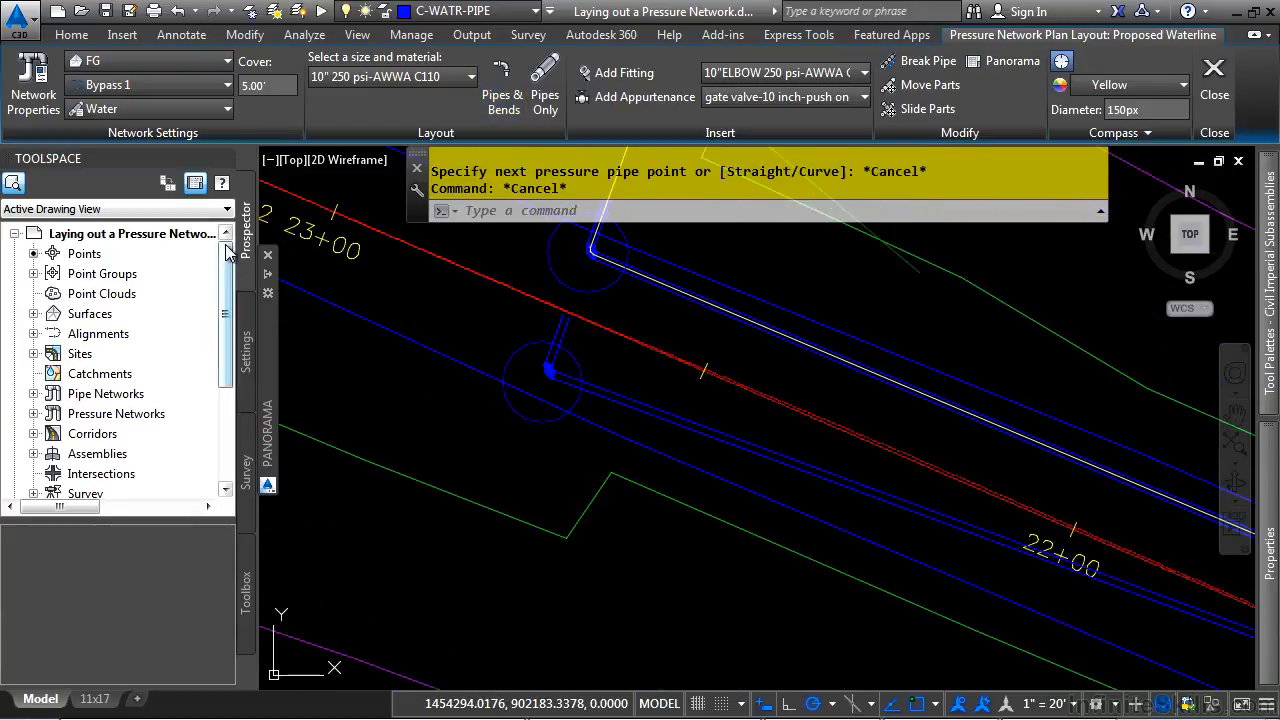
double_click(70, 412)
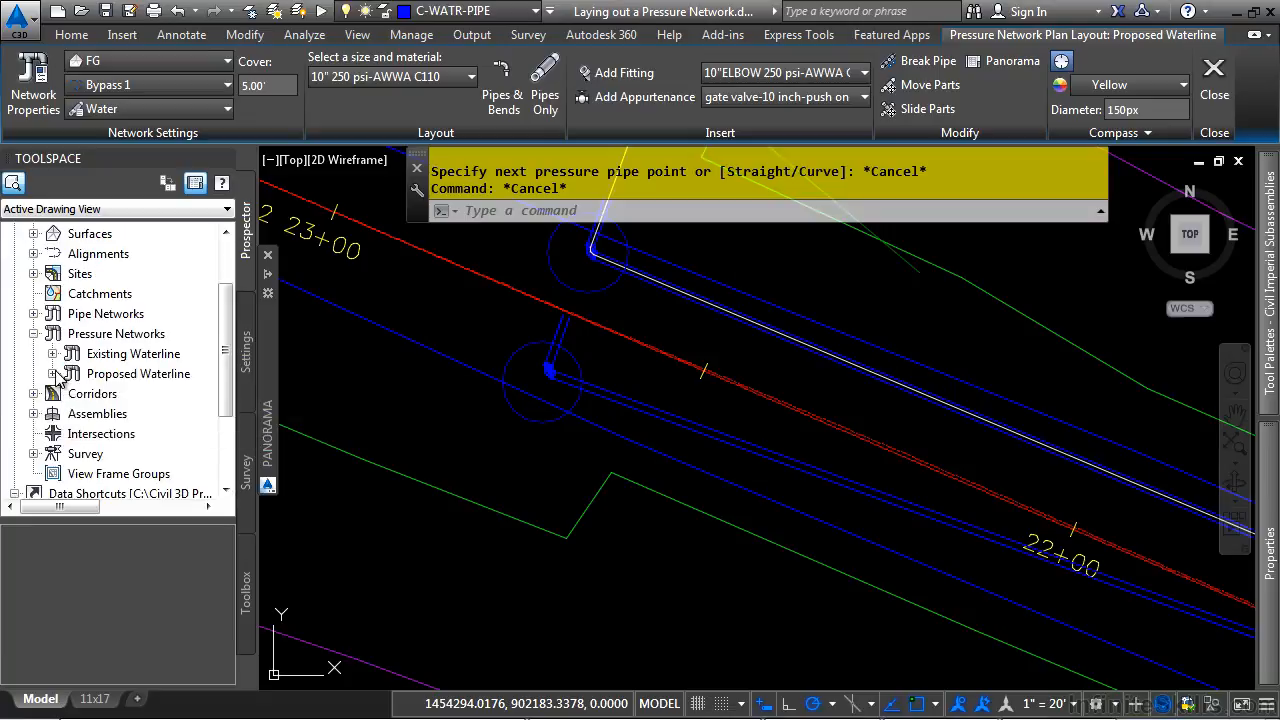
left_click(54, 373)
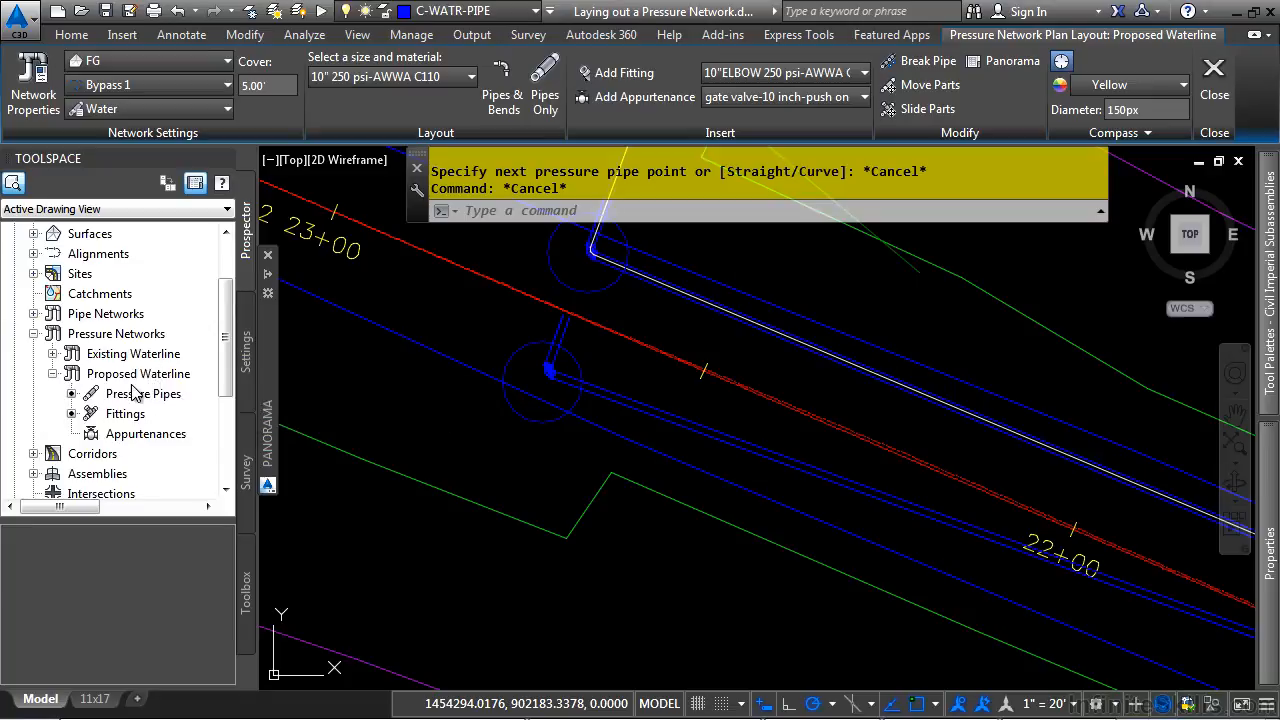
left_click_drag(101, 516, 150, 402)
scroll(160, 360, "down", 1)
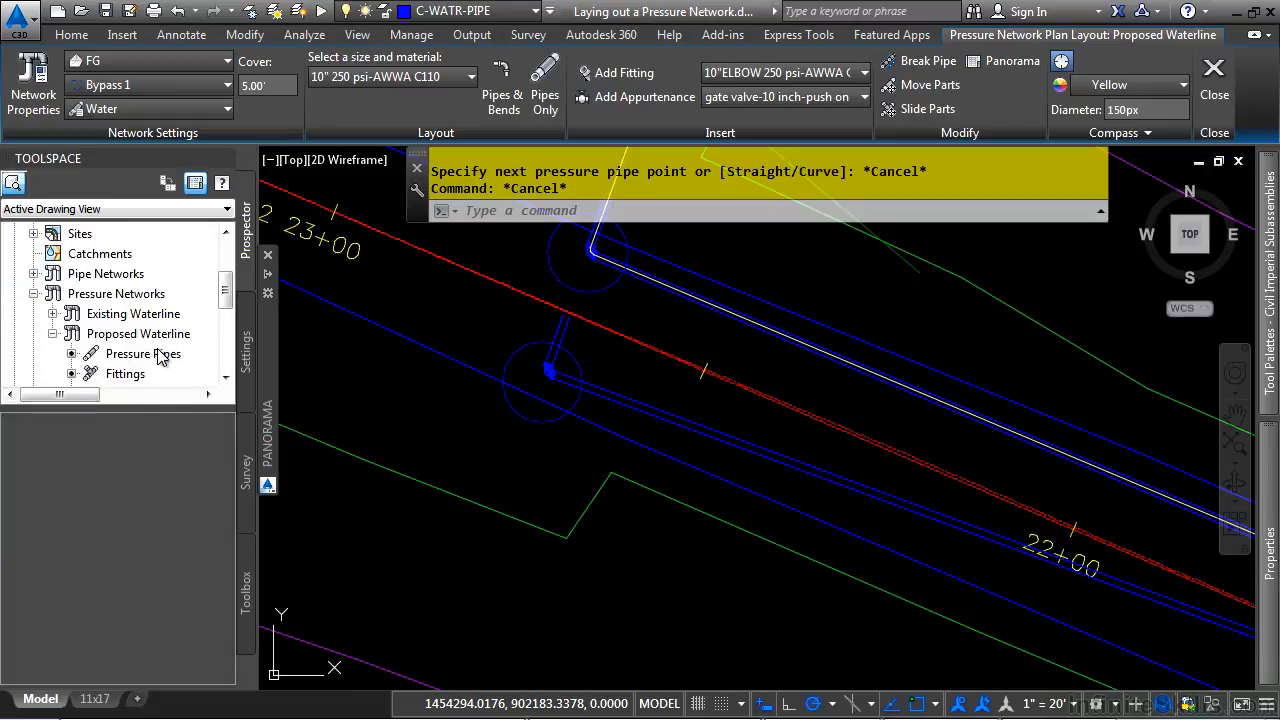
left_click(143, 354)
scroll(85, 487, "down", 1)
scroll(84, 487, "down", 2)
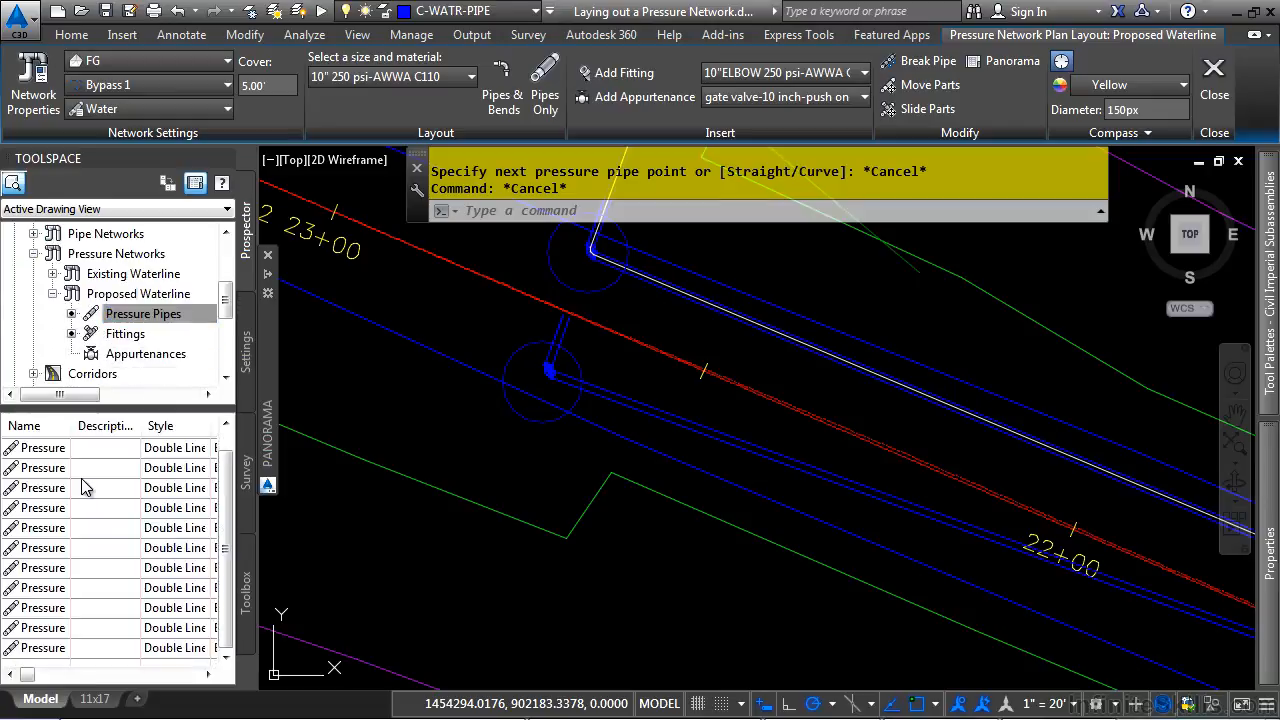